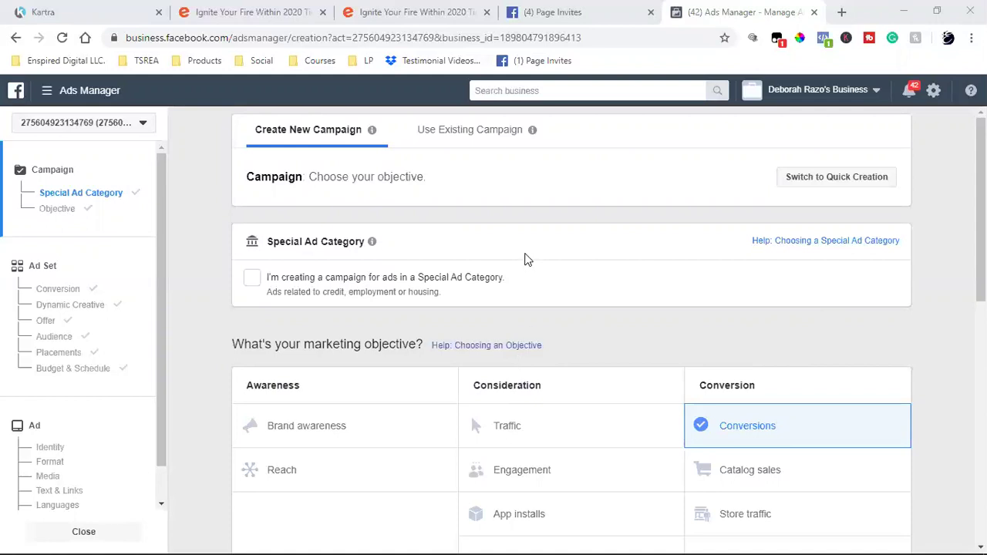
Switch to the Eventbrite tab showing the Ignite Your Fire Within 2020 event page
left_click(431, 9)
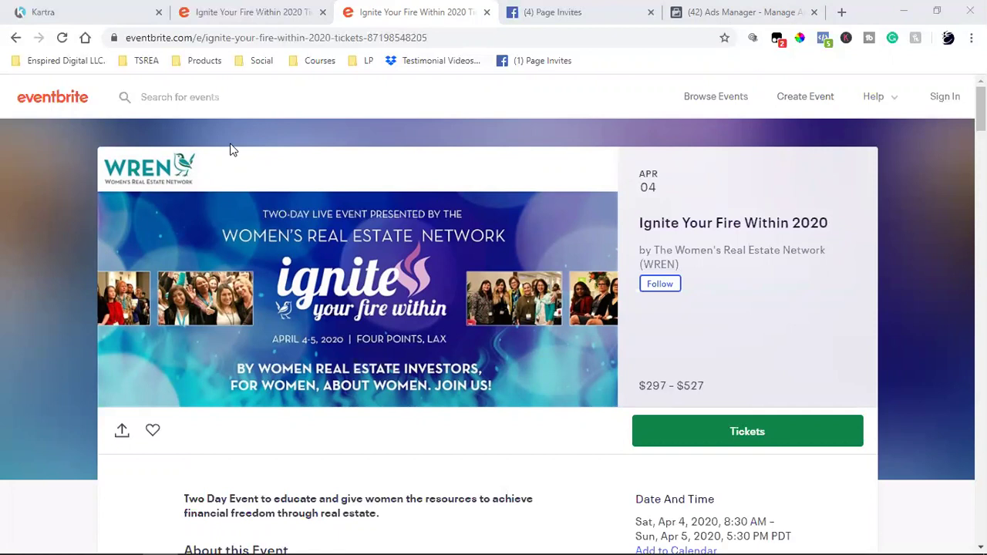
Go back to the '(42) Ads Manager' tab with Conversions selected as the objective
left_click(710, 9)
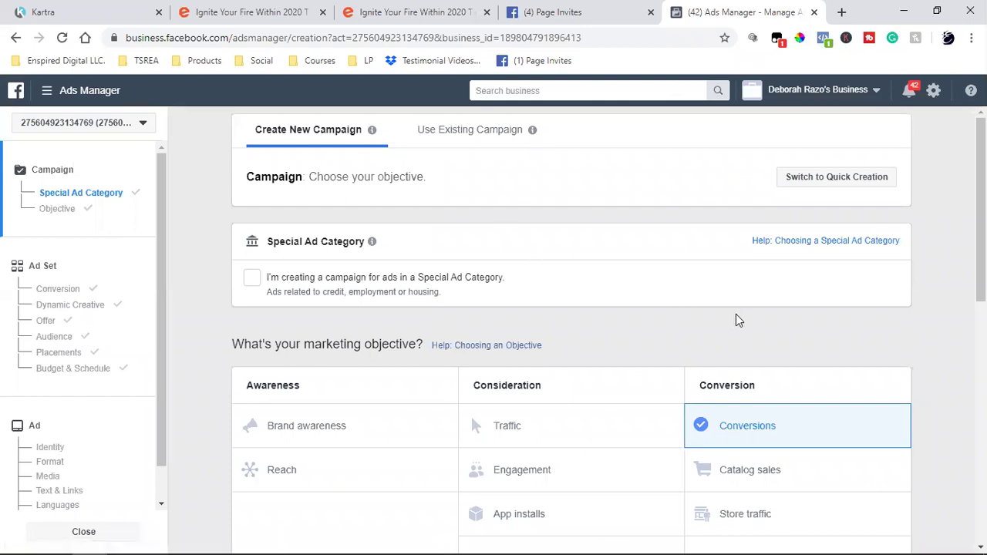
Close the Facebook Page Invites tab so Ads Manager campaign setup stays in view
key("ctrl+shift+Tab")
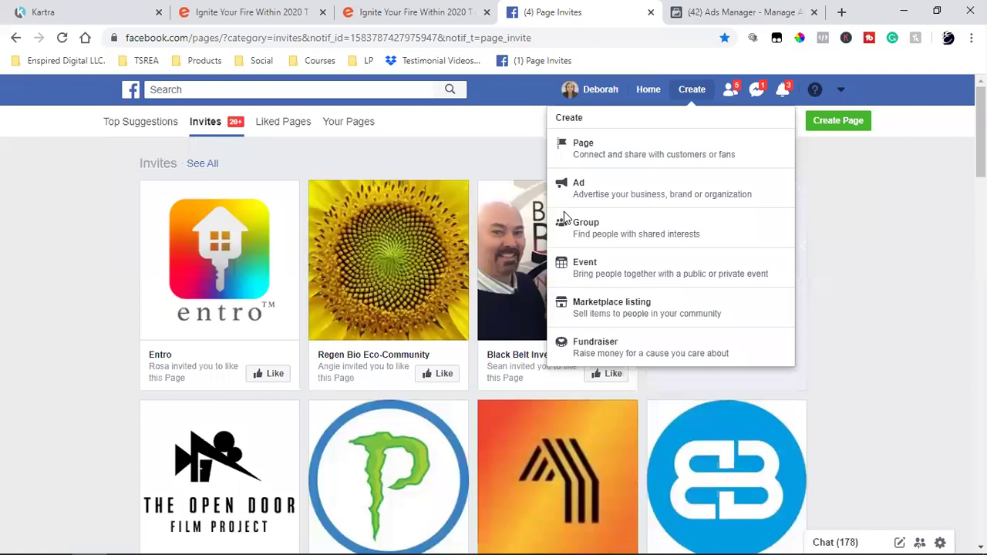
left_click(692, 90)
left_click(692, 90)
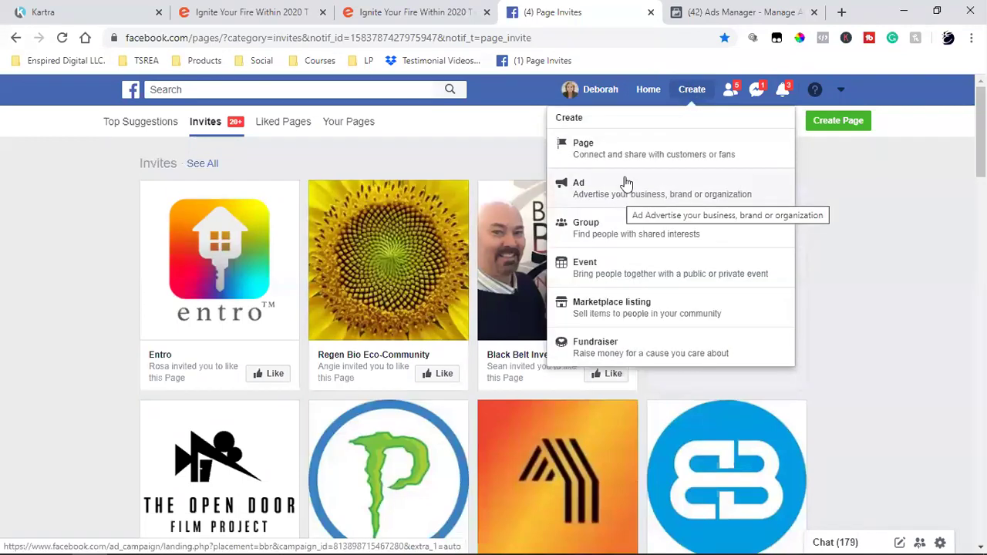
left_click(650, 12)
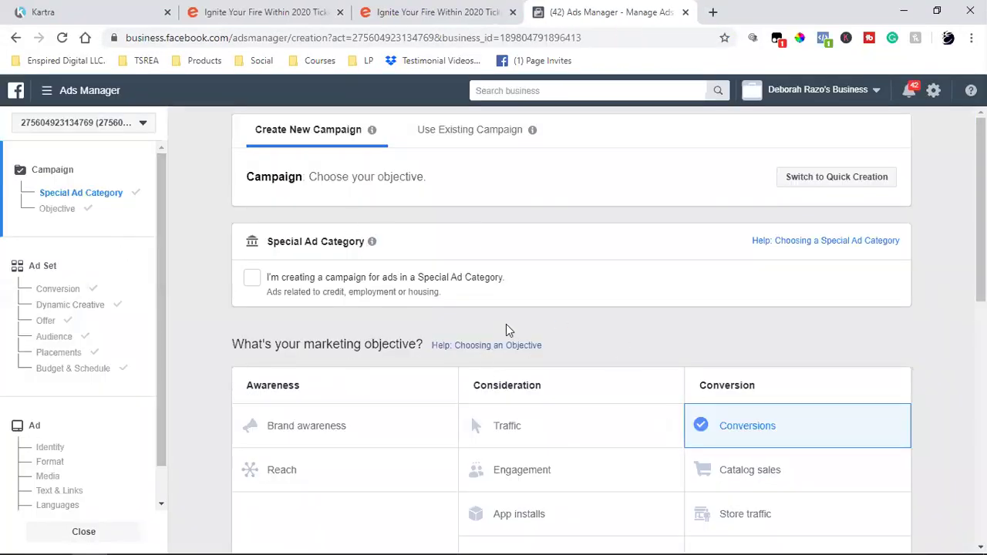
scroll(929, 390, "down", 1)
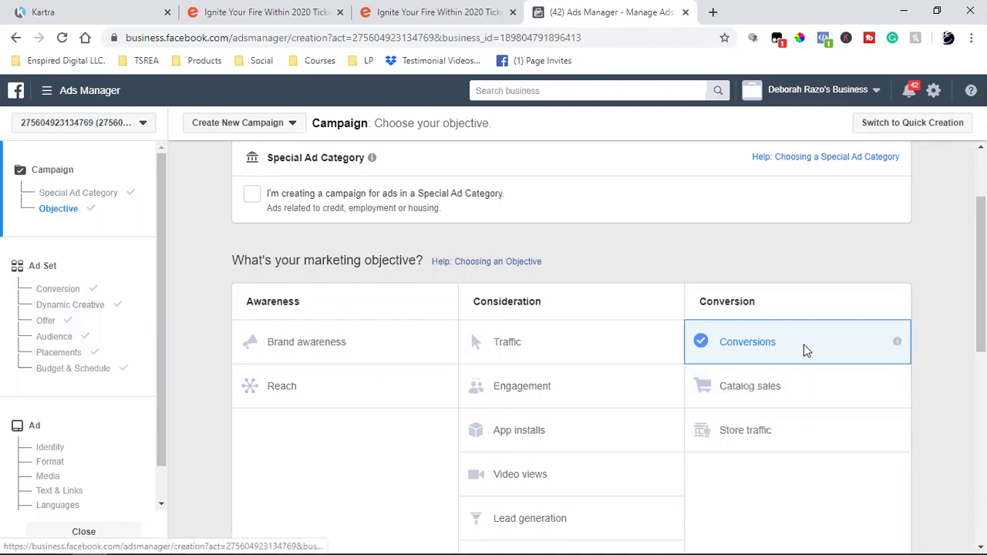
mouse_move(898, 343)
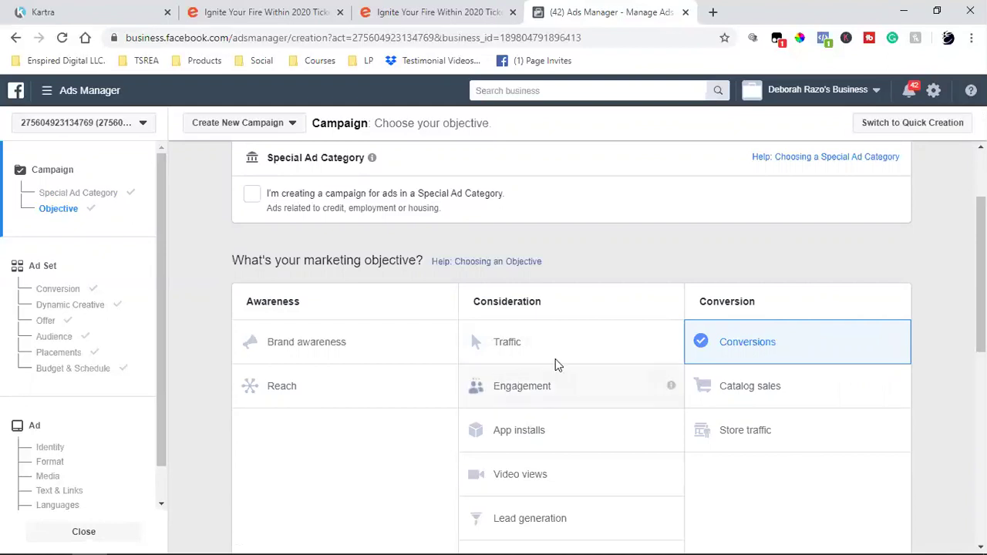
scroll(540, 359, "down", 2)
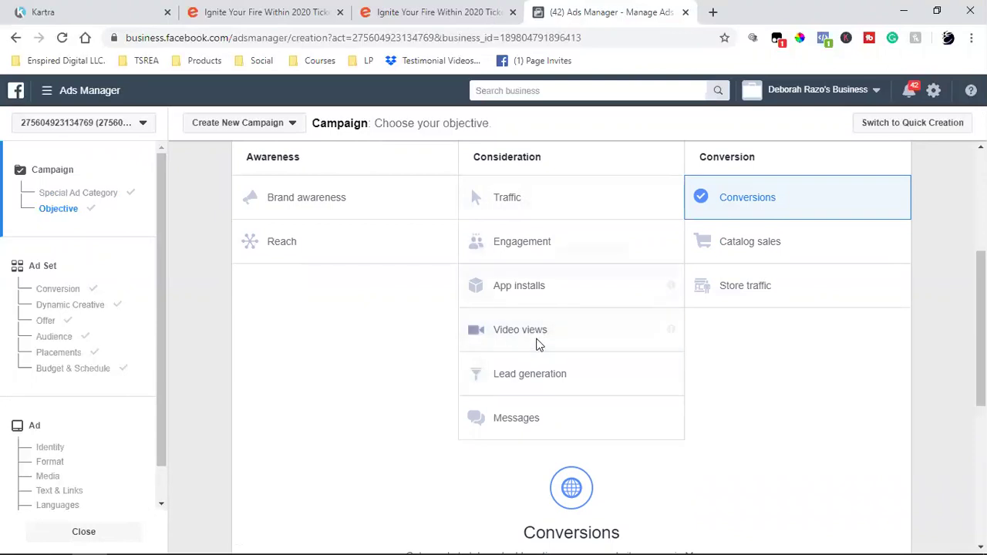
scroll(539, 369, "up", 2)
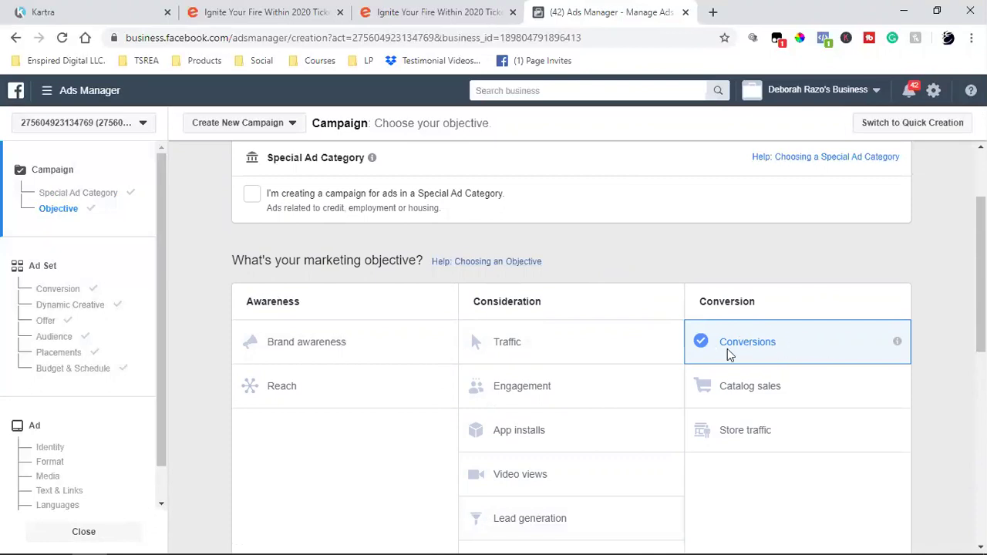
left_click(436, 9)
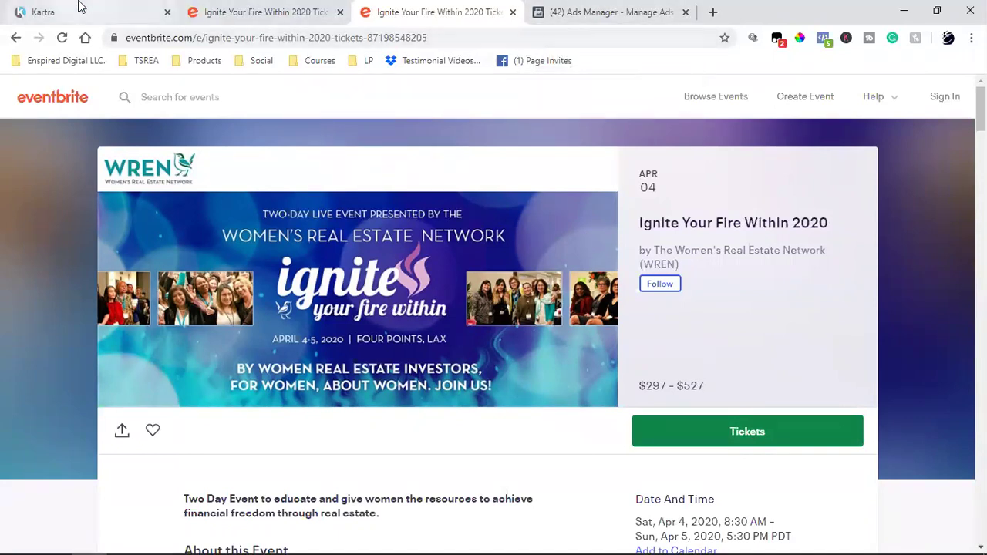
left_click(548, 11)
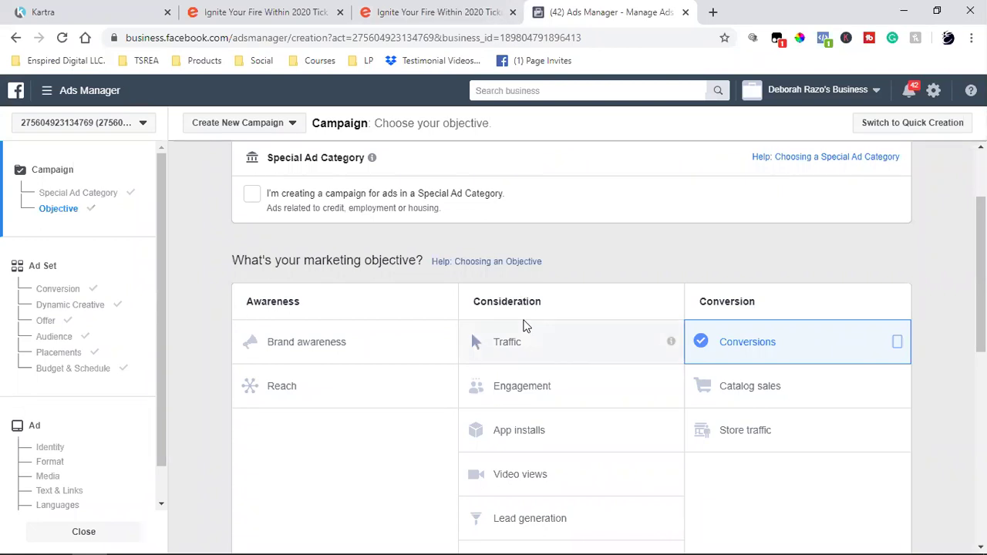
Name the campaign 'Conversions - IG', copy that name, and continue to the ad set
scroll(749, 346, "down", 3)
scroll(749, 346, "down", 2)
left_click(575, 327)
type("- IG")
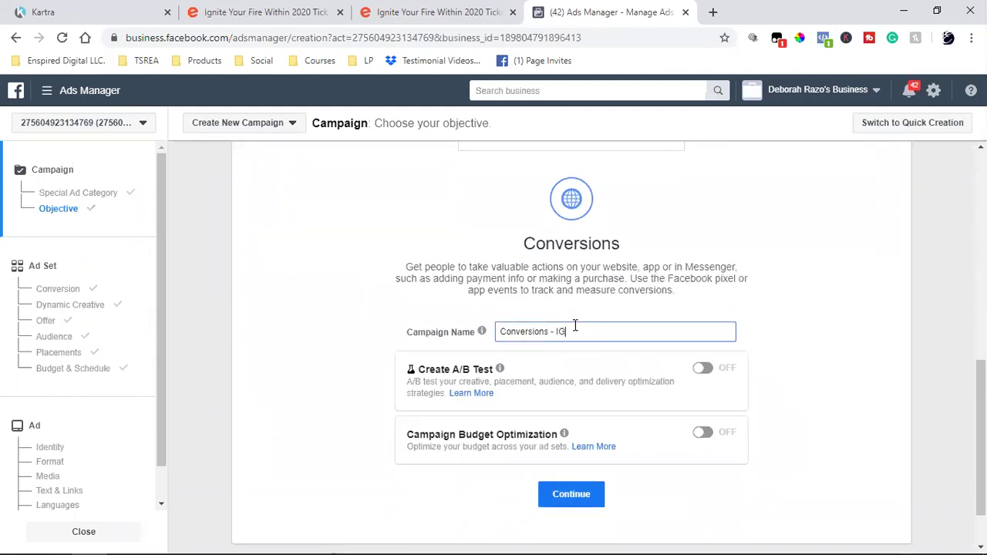
triple_click(539, 332)
right_click(538, 333)
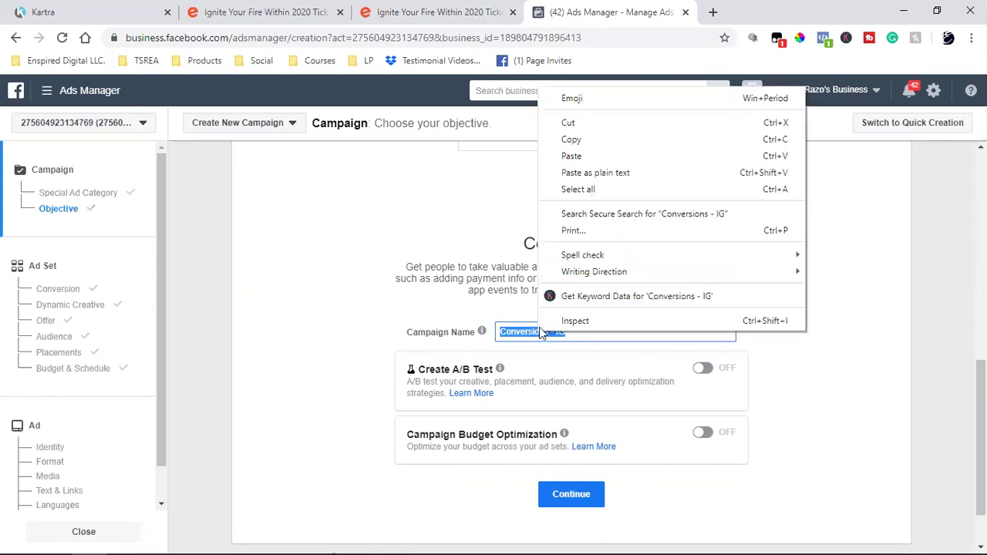
left_click(593, 140)
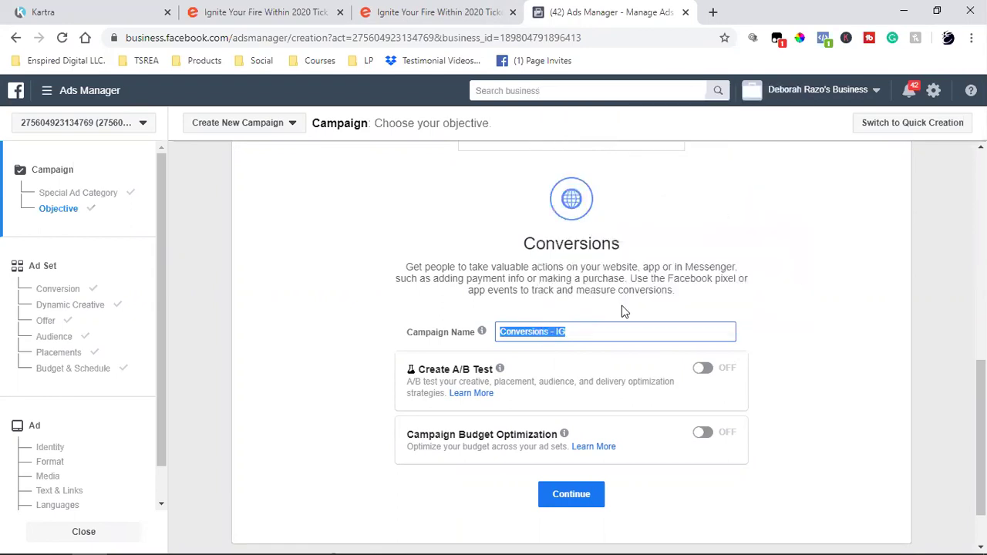
left_click(568, 503)
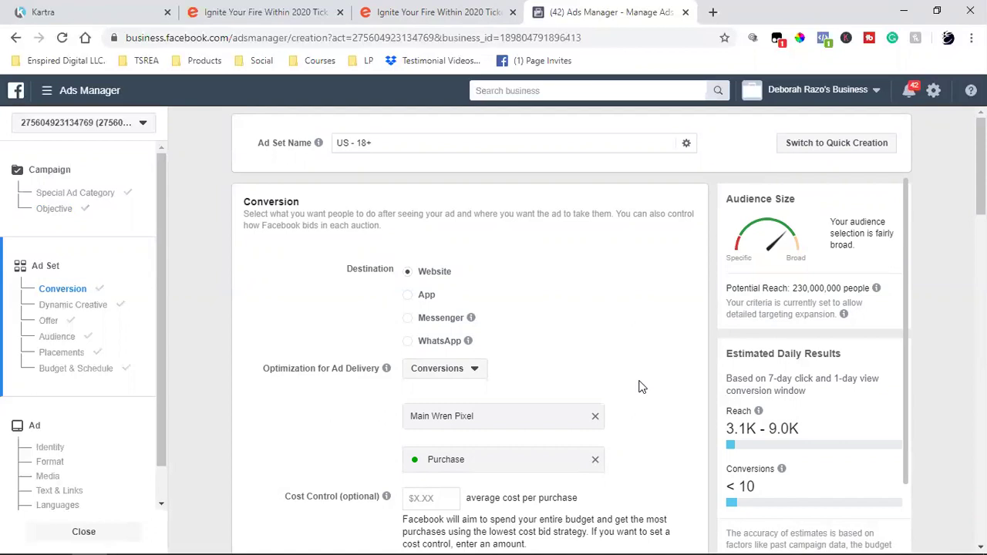
scroll(640, 386, "down", 1)
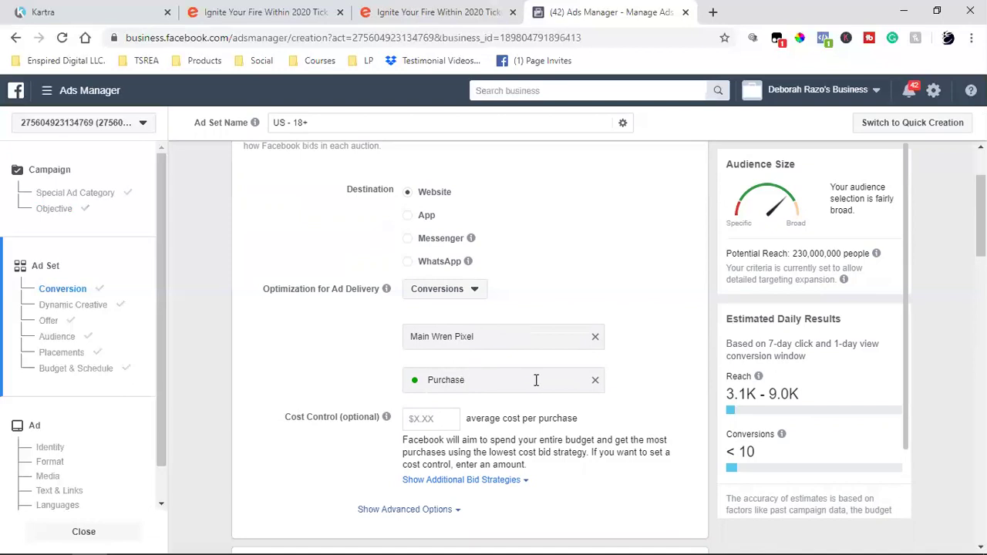
scroll(482, 397, "down", 2)
scroll(481, 399, "down", 2)
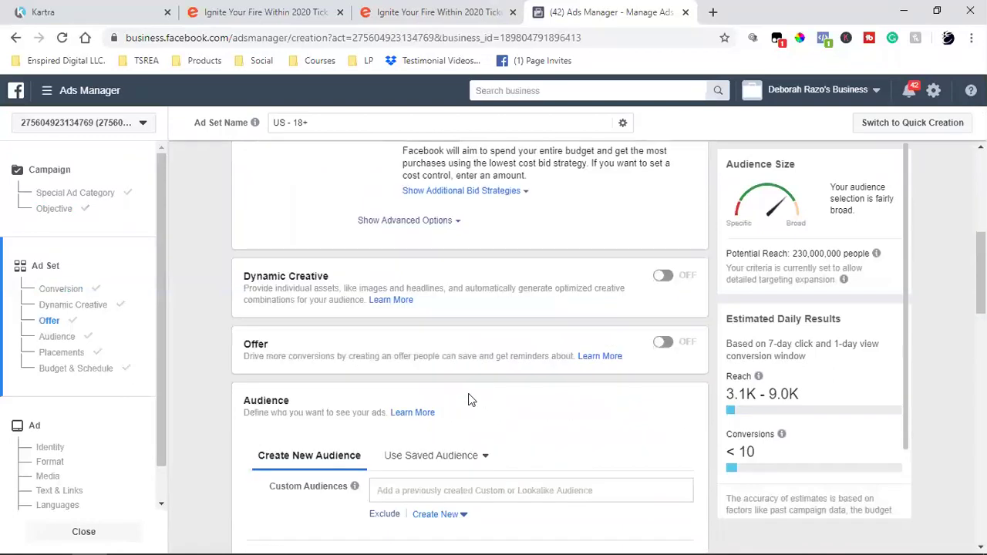
scroll(478, 301, "down", 2)
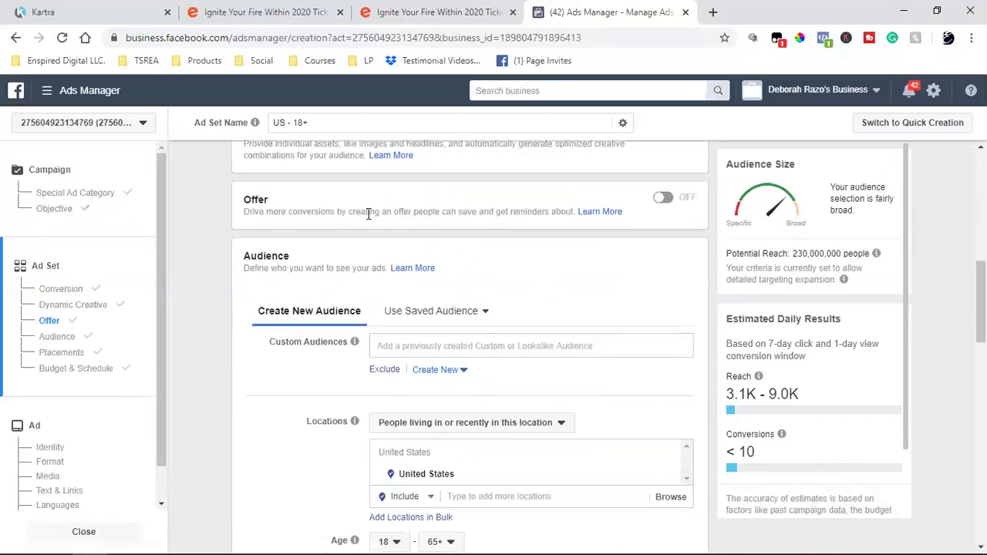
Include the FB Engagers- 365 and IG Engagers- 365 custom audiences
left_click(447, 340)
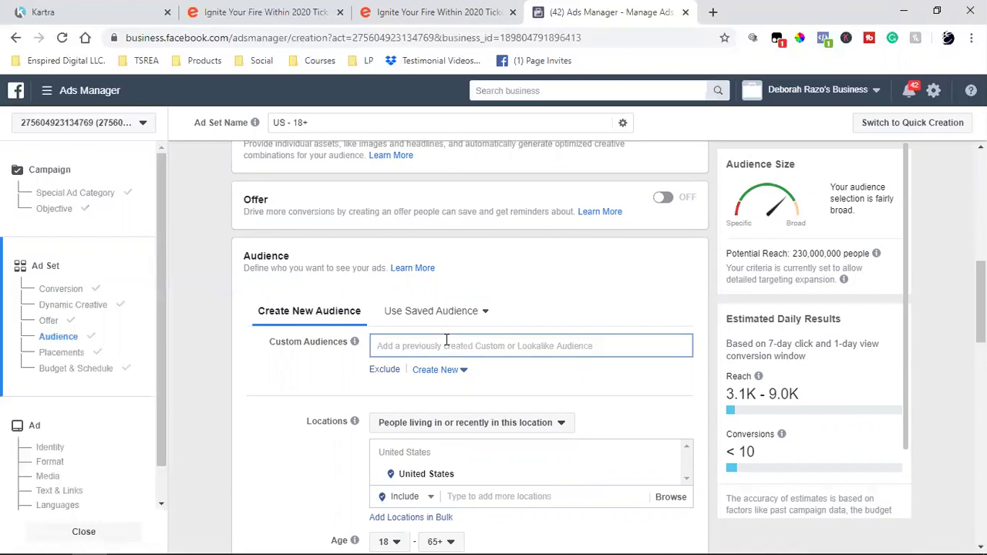
left_click(424, 346)
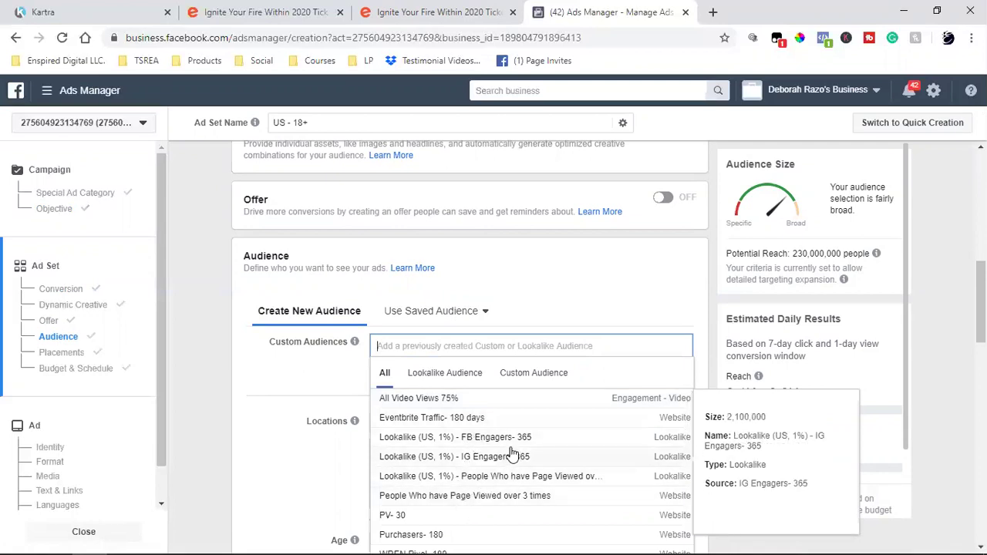
scroll(511, 455, "down", 2)
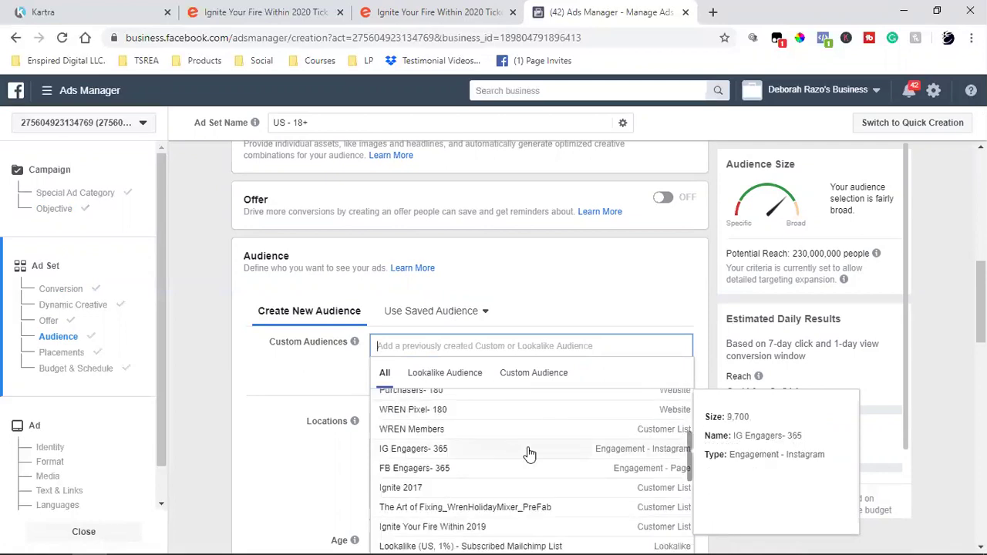
left_click(445, 472)
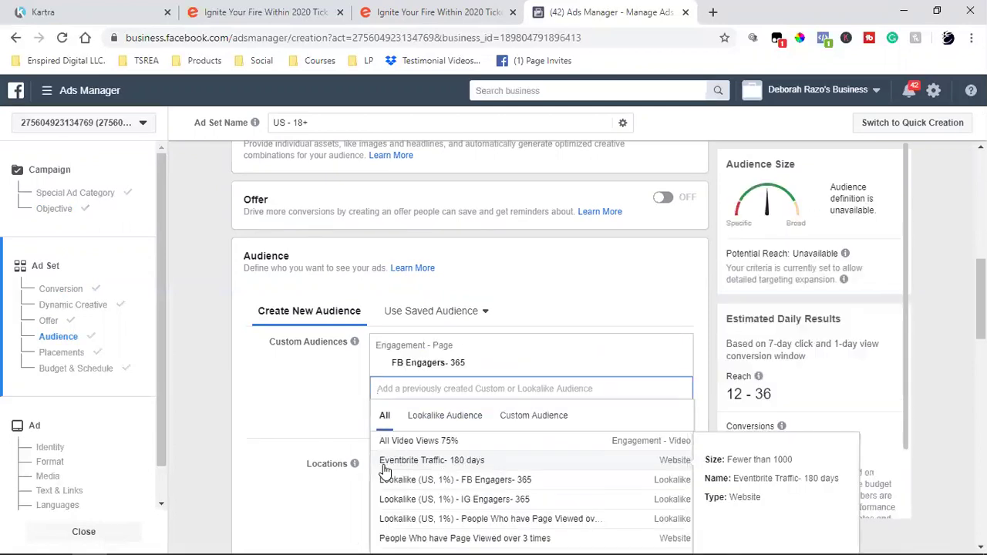
scroll(536, 490, "down", 3)
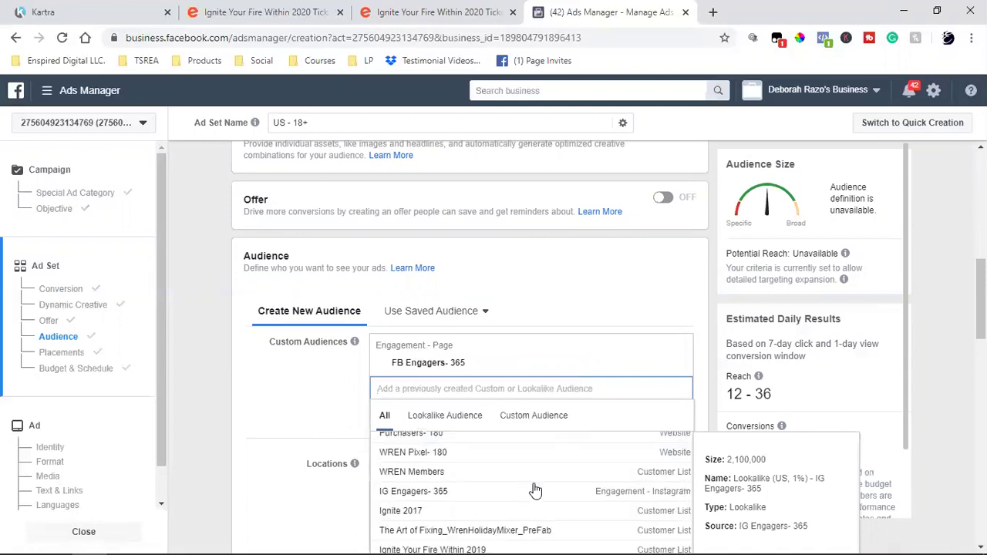
left_click(442, 497)
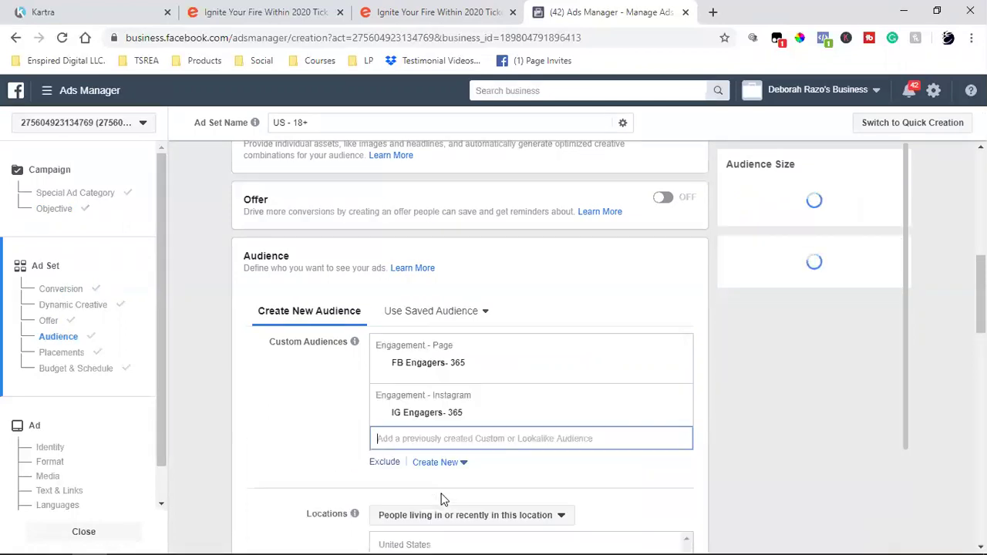
left_click(280, 405)
Exclude the Purchasers- 180 audience, then switch to the Eventbrite tab
scroll(279, 405, "down", 2)
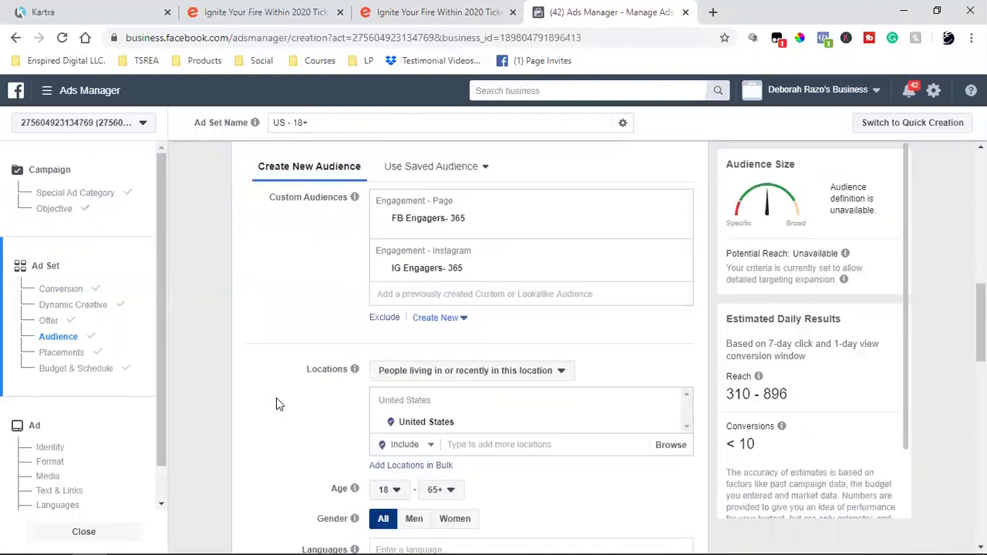
left_click(383, 319)
left_click(422, 358)
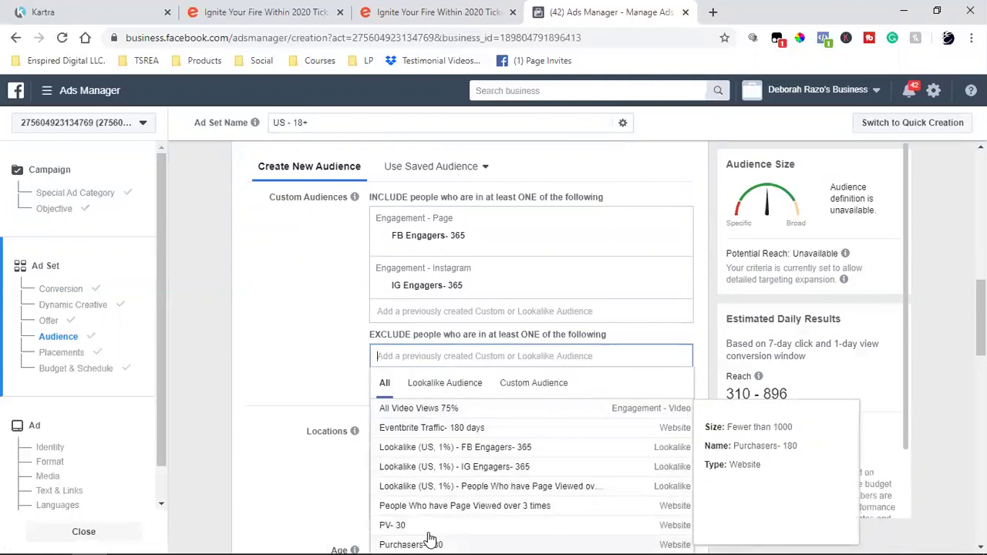
left_click(397, 541)
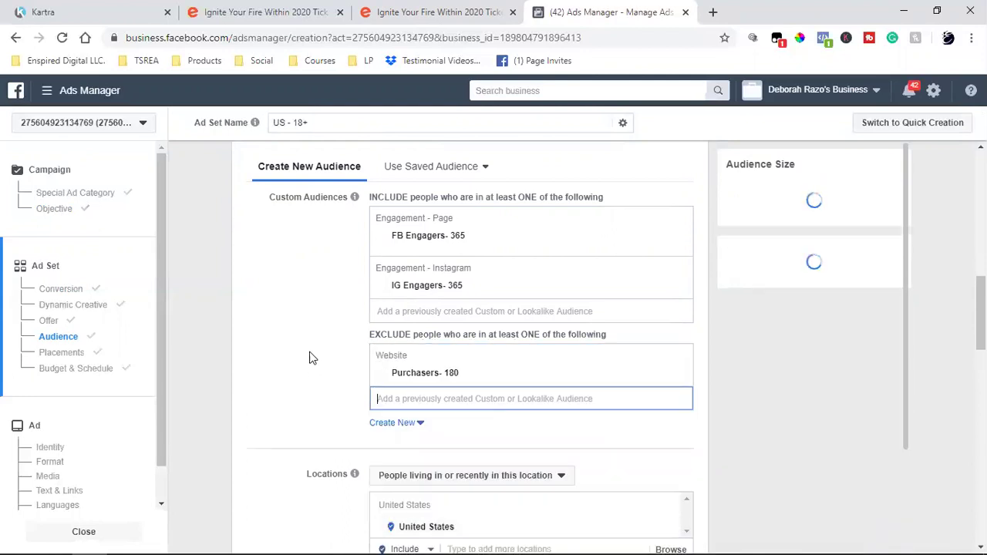
left_click(305, 337)
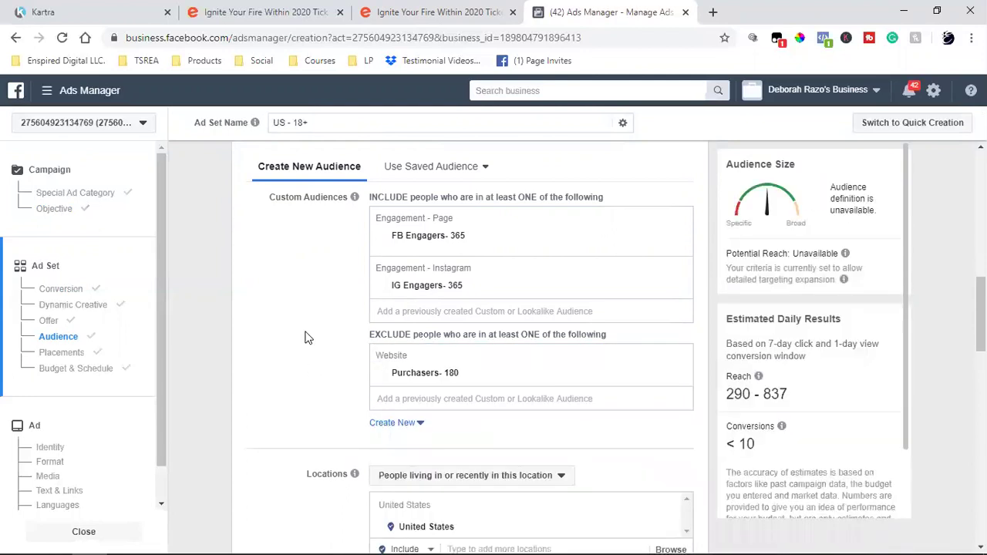
left_click(454, 10)
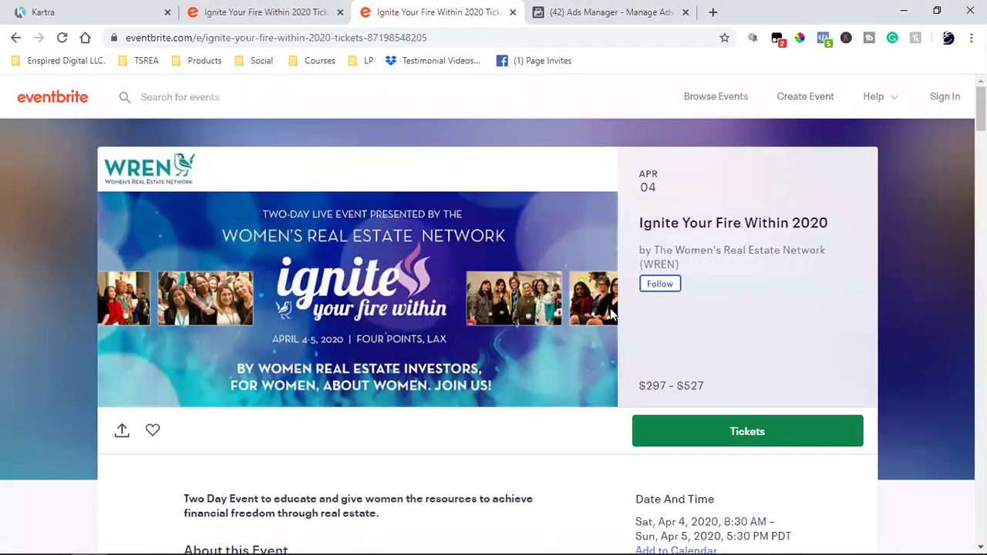
Switch back to the Ads Manager tab to resume the ad set audience
left_click(569, 10)
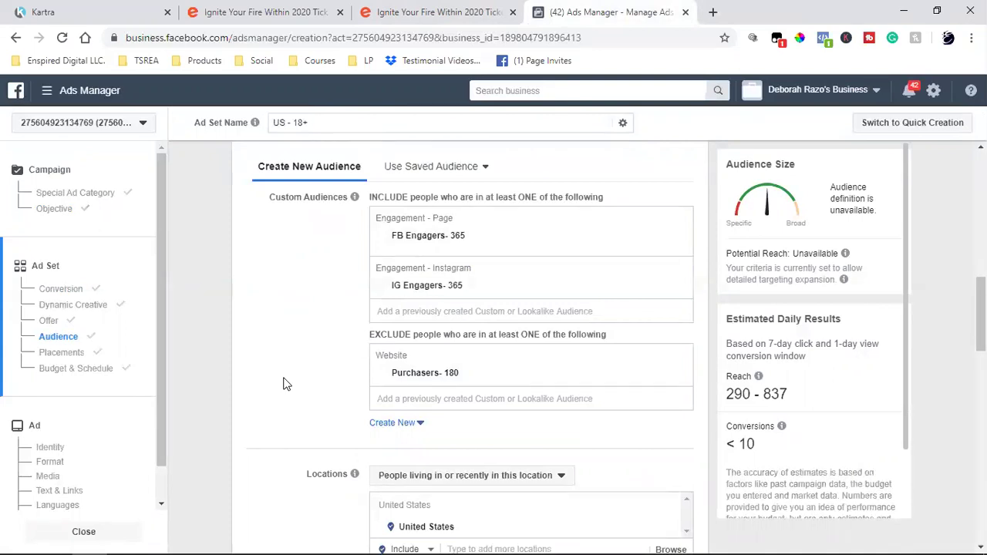
Remove United States, target 'People living in this location', and search for 'LOS AN'
scroll(283, 384, "down", 2)
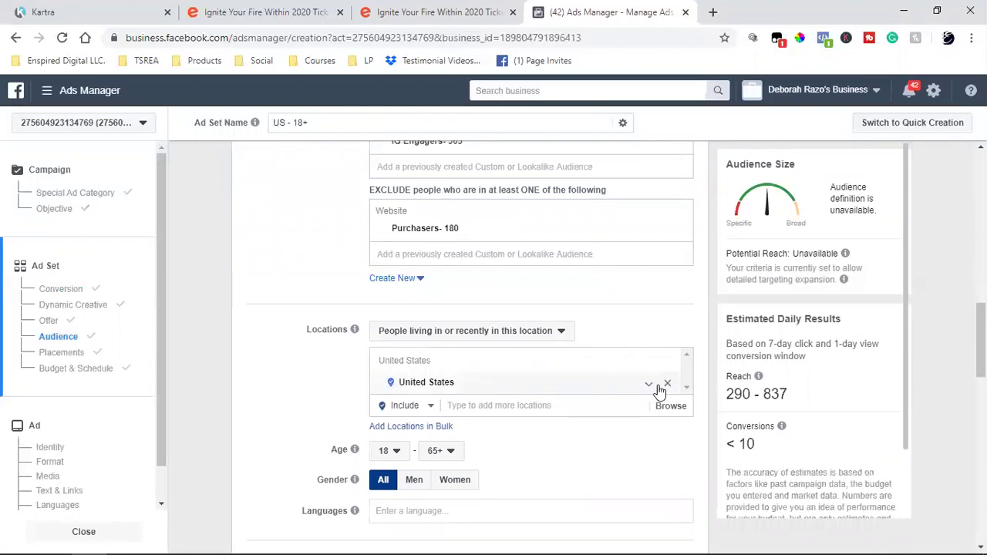
left_click(668, 386)
scroll(451, 345, "up", 3)
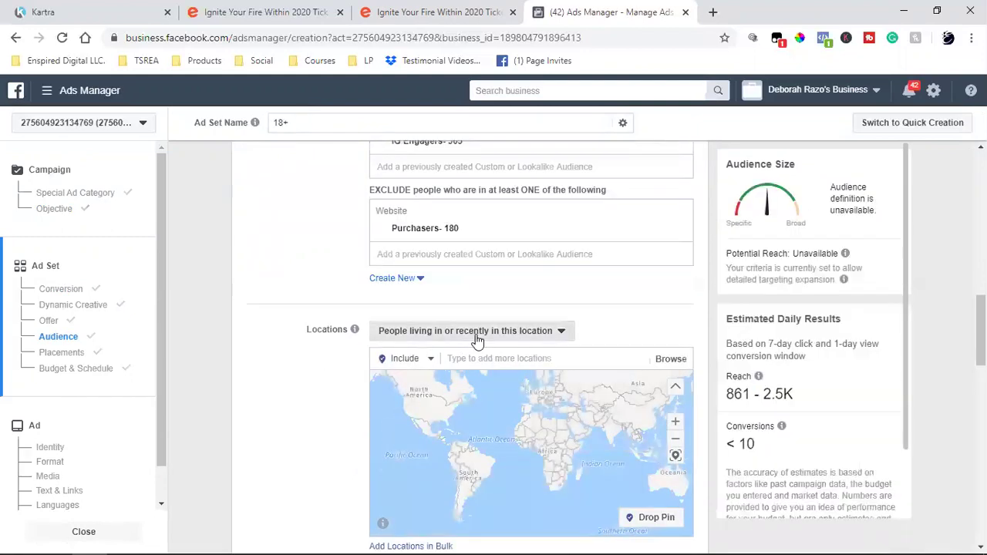
left_click(474, 333)
left_click(469, 375)
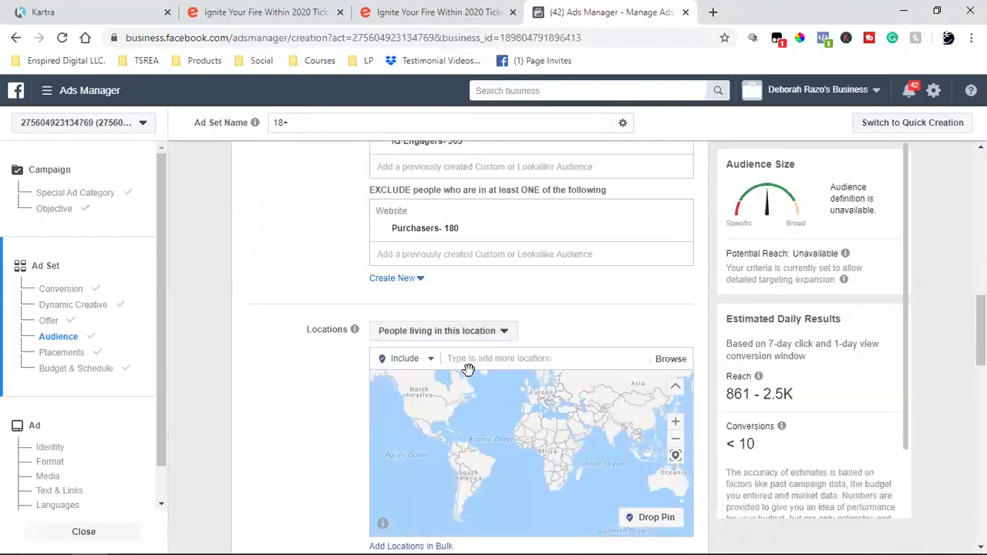
left_click(507, 360)
type("LOS AN")
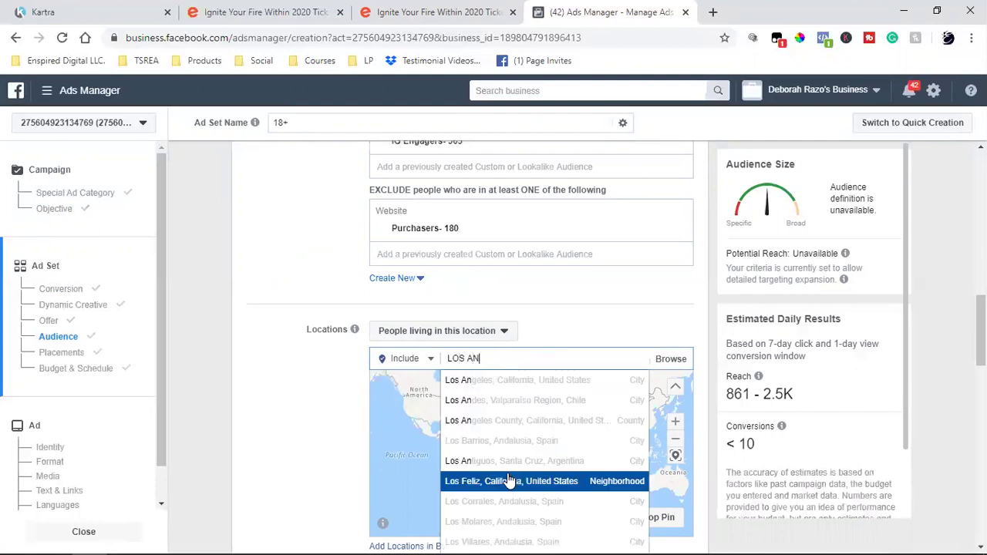
Choose Los Angeles, California, United States and widen its radius from 25 to 50 miles
left_click(513, 393)
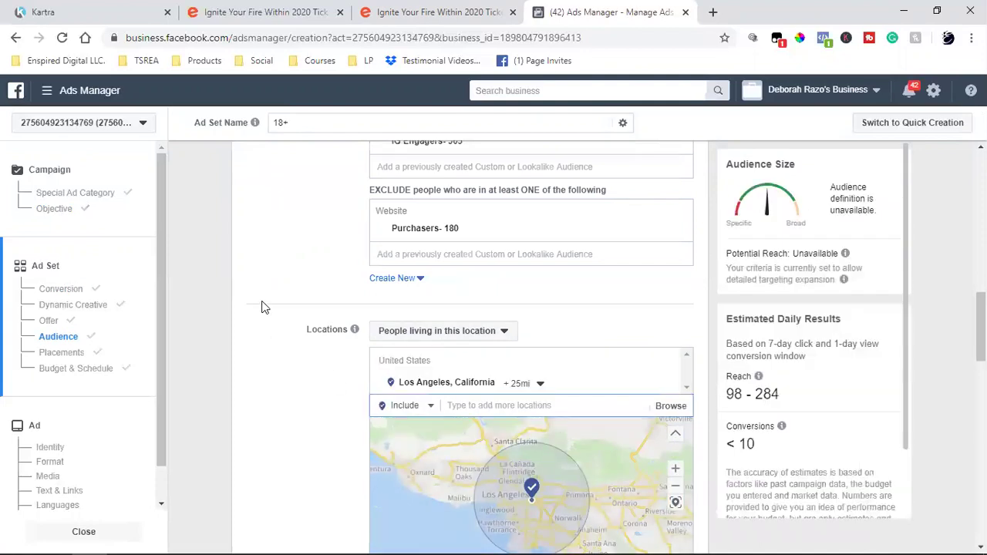
left_click(540, 384)
double_click(599, 471)
type("50")
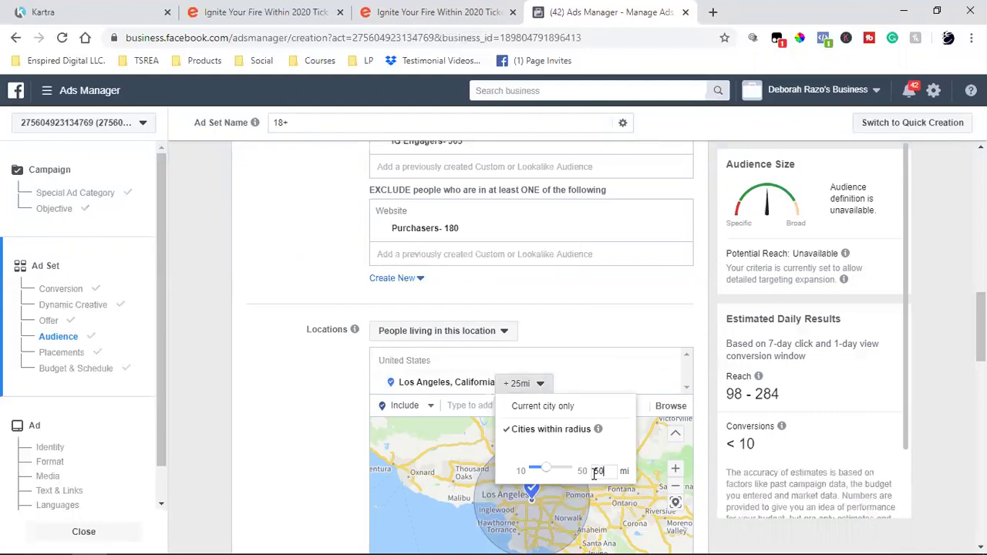
key("Return")
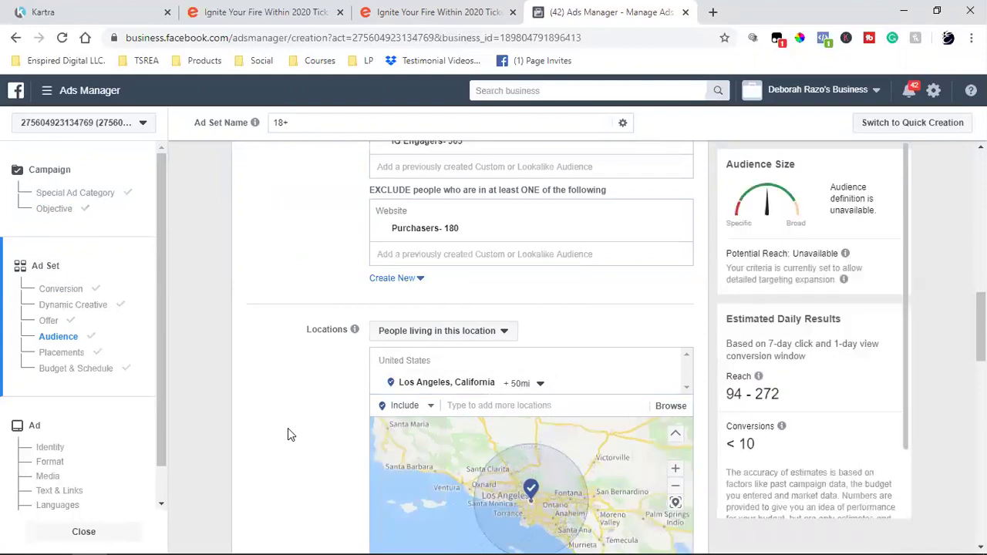
Change the audience minimum age from 18 to 24
scroll(287, 434, "down", 4)
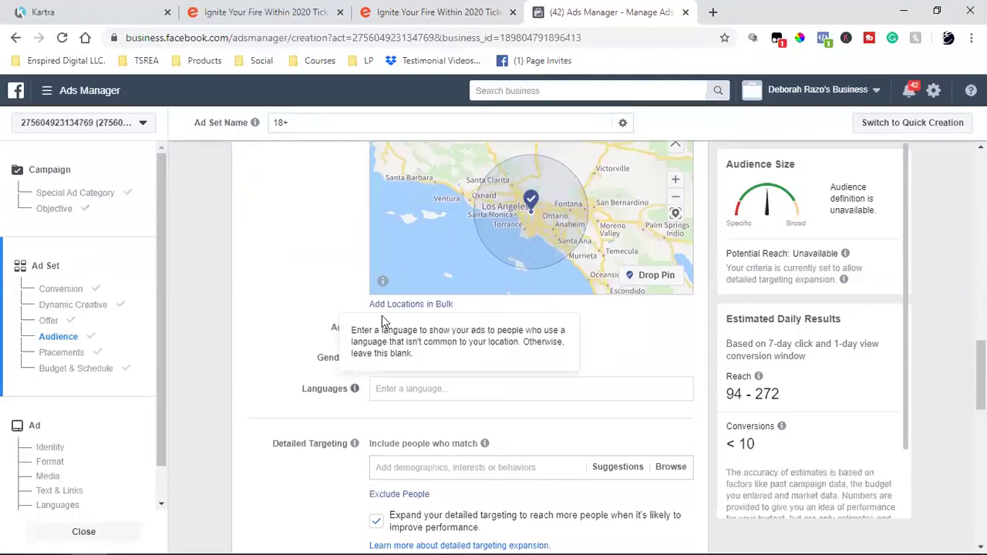
left_click(386, 330)
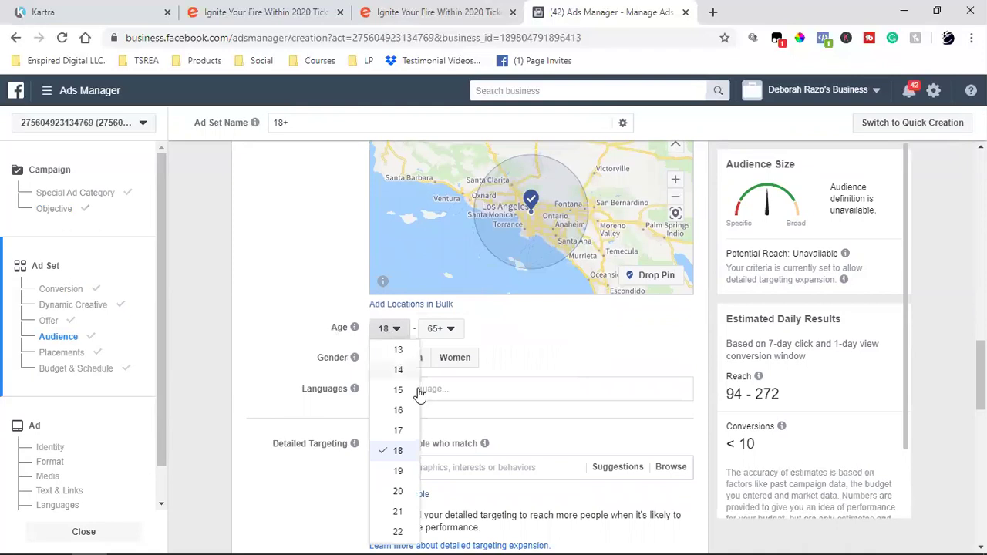
scroll(402, 450, "down", 2)
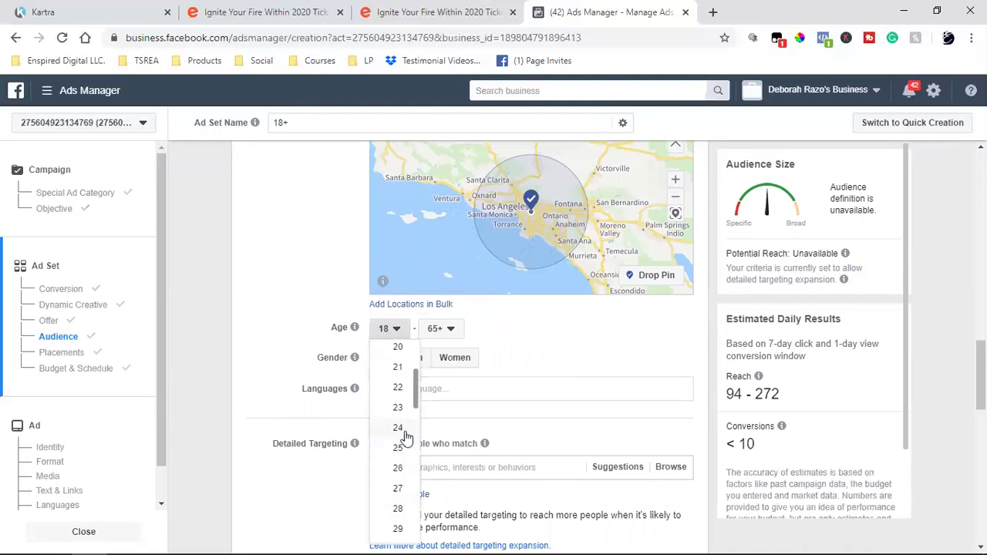
left_click(405, 433)
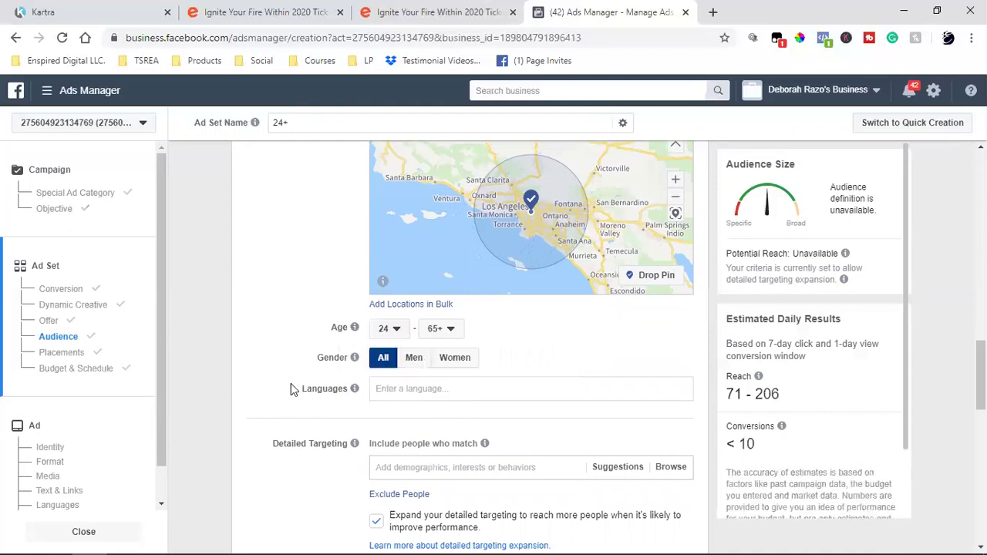
scroll(301, 378, "down", 2)
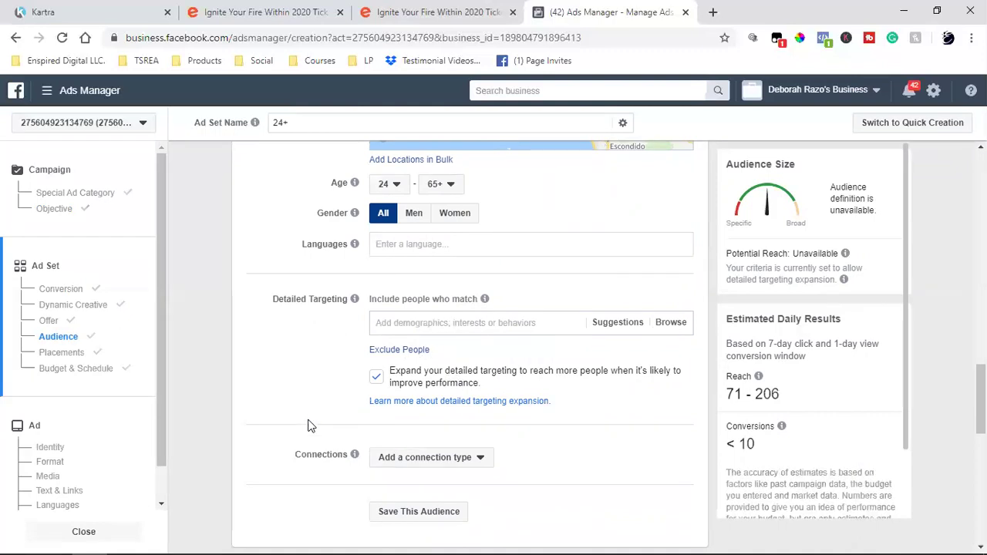
Add a Facebook Pages connection targeting people who like the WRENinspires Page
scroll(309, 426, "down", 2)
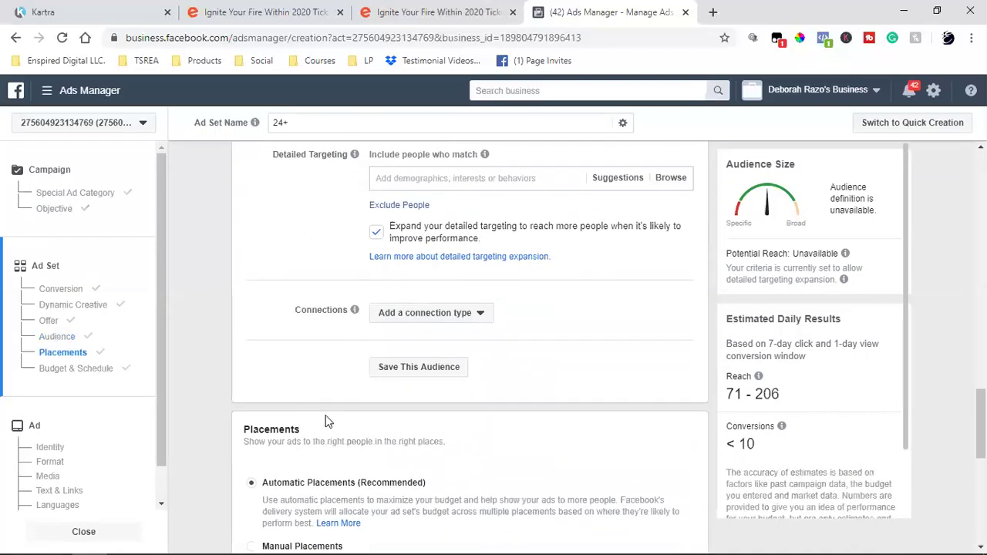
left_click(406, 316)
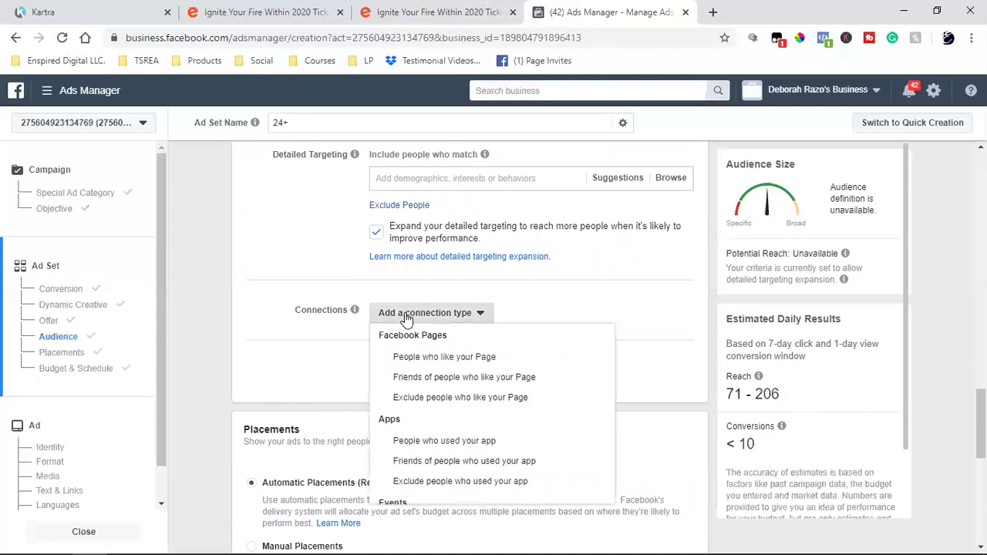
left_click(450, 400)
left_click(461, 370)
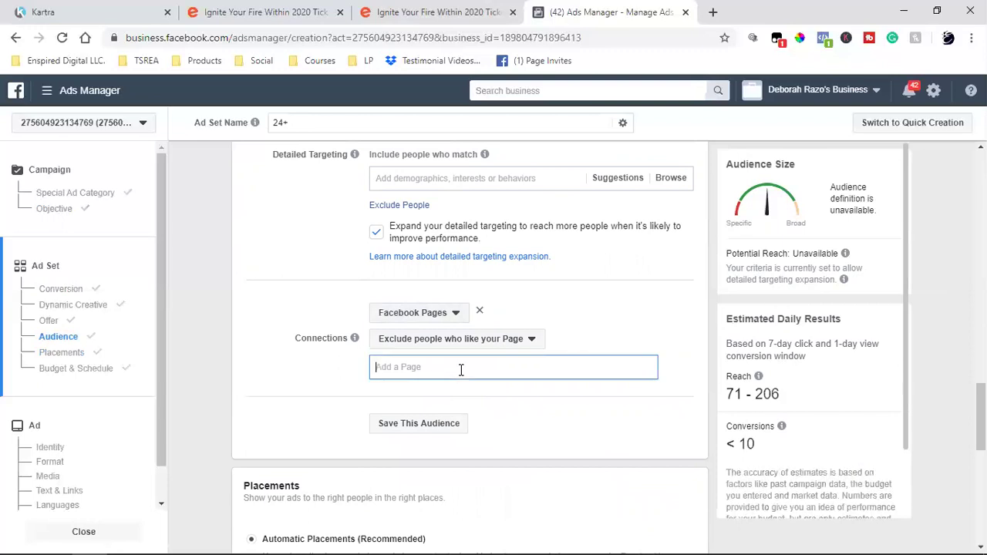
type("wr")
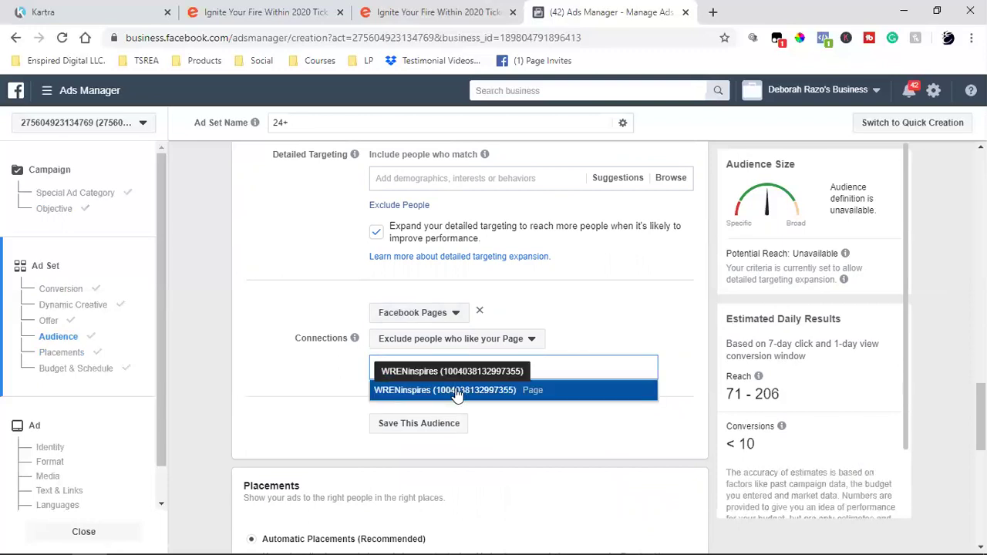
left_click(444, 347)
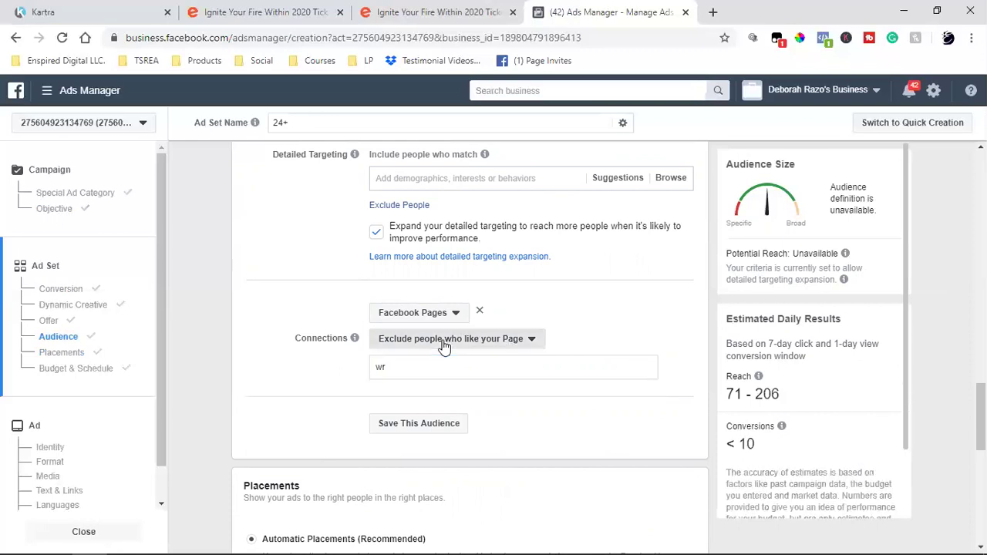
left_click(444, 344)
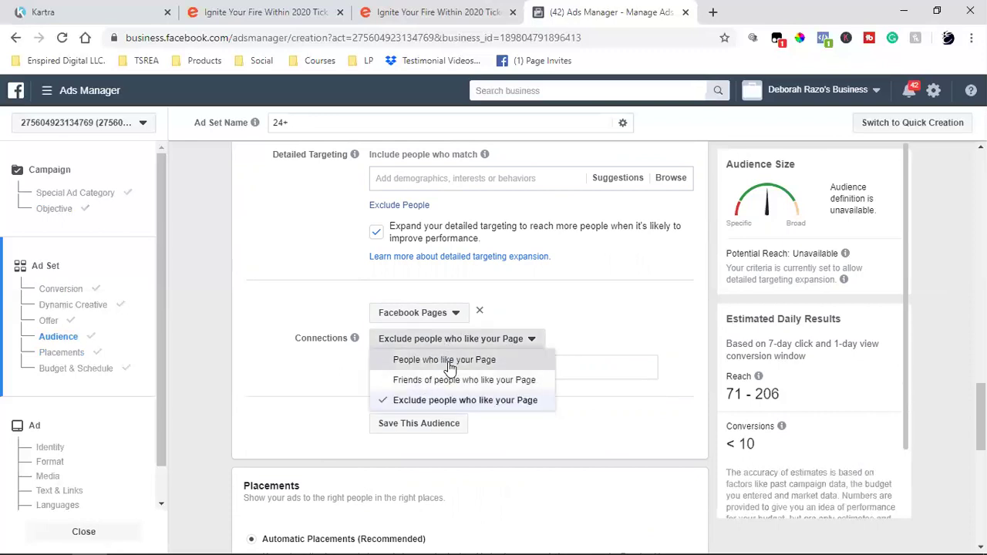
left_click(448, 364)
left_click(439, 369)
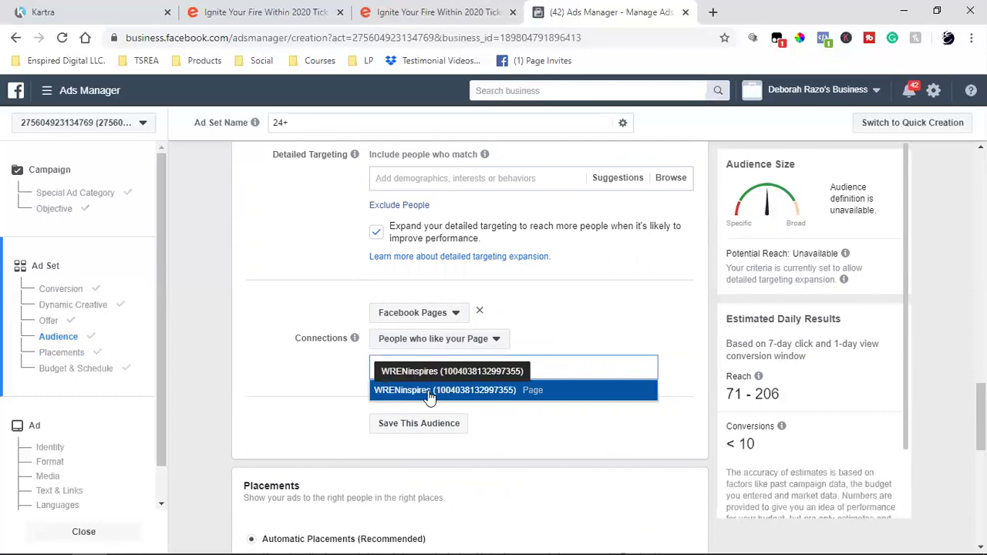
key("Return")
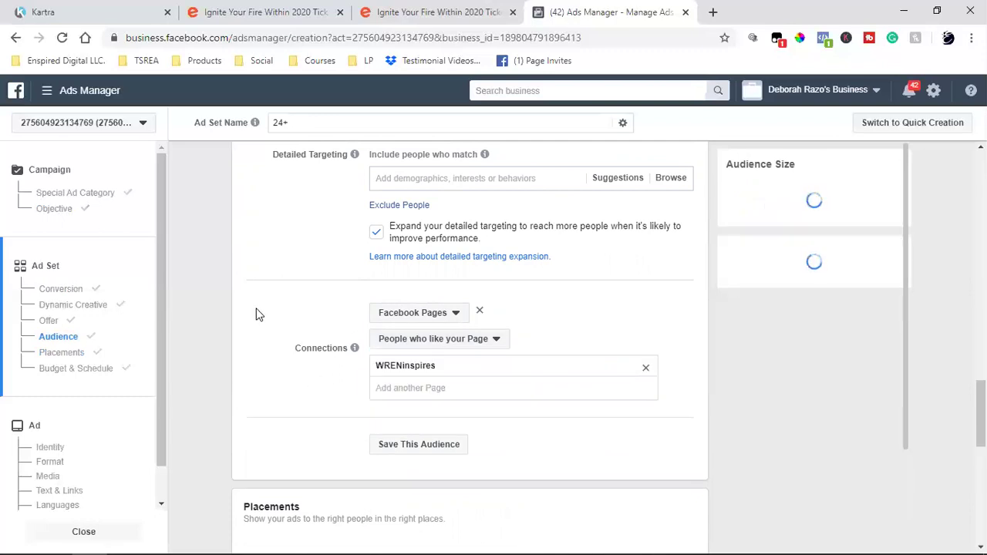
scroll(255, 315, "down", 3)
Choose Manual Placements and untick Messenger, Audience Network and Facebook, leaving only Instagram
scroll(257, 315, "down", 1)
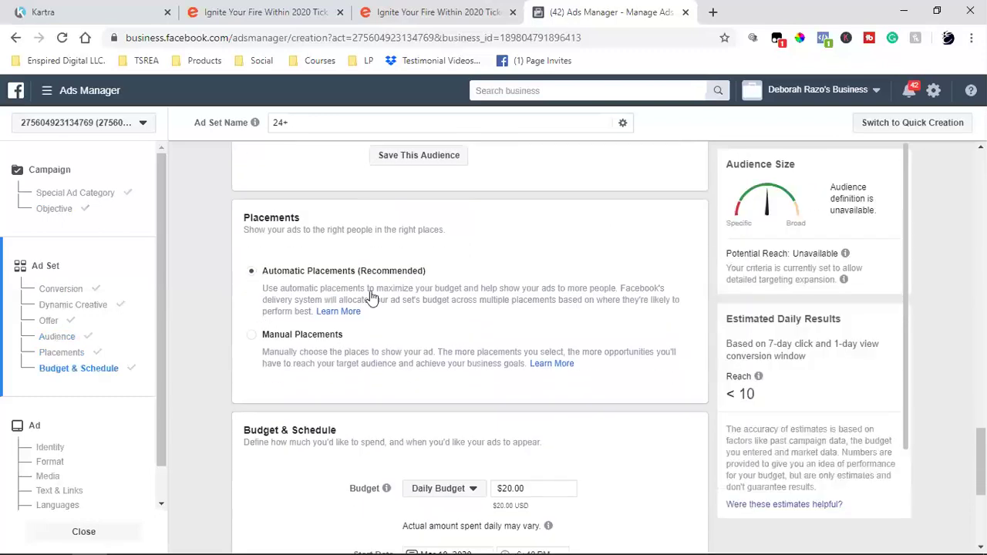
left_click(253, 340)
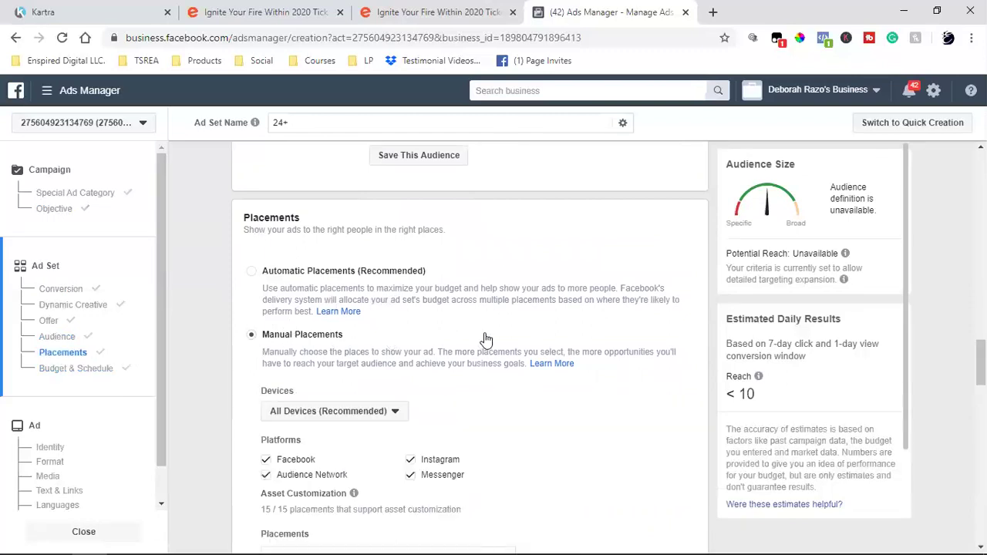
scroll(485, 337, "down", 2)
left_click(411, 331)
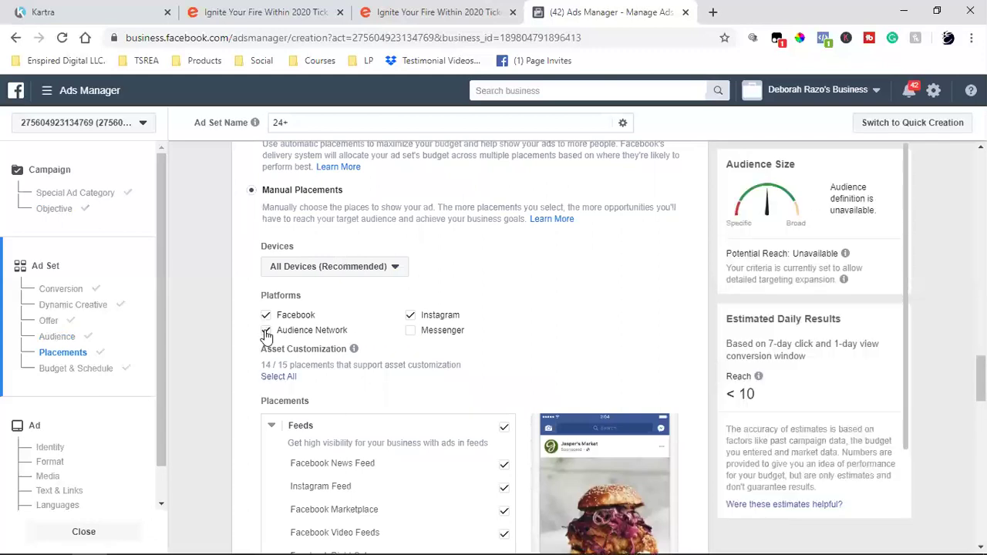
left_click(266, 333)
left_click(266, 316)
scroll(515, 320, "down", 2)
scroll(516, 320, "down", 12)
scroll(525, 345, "down", 2)
Set the daily budget to $10.00, then switch the budget type to lifetime
double_click(517, 358)
type("10")
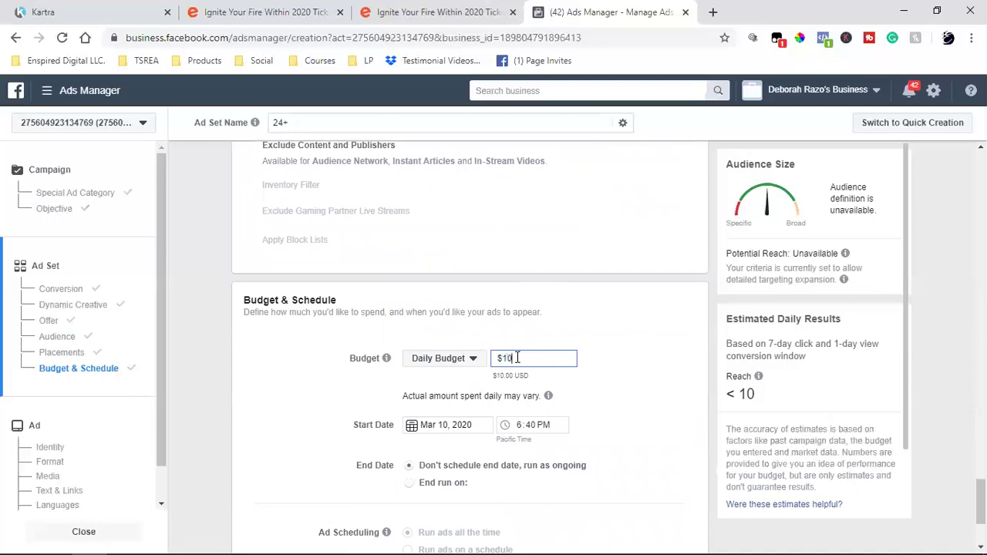
left_click(614, 358)
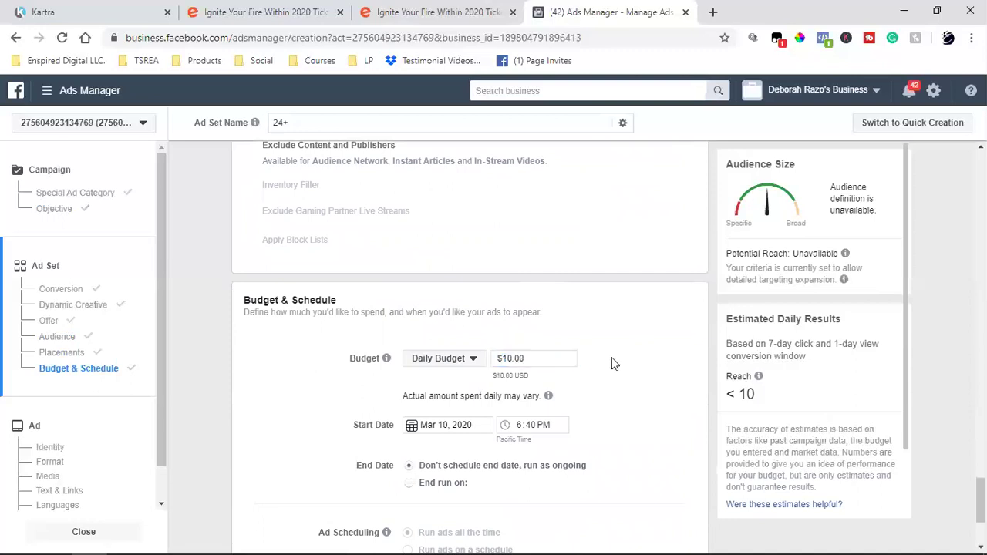
left_click(430, 363)
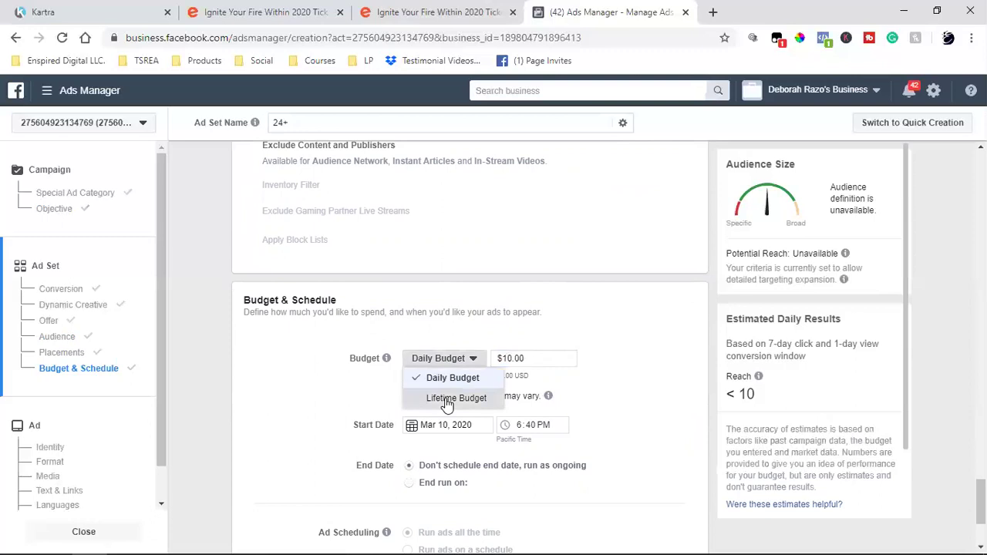
left_click(448, 404)
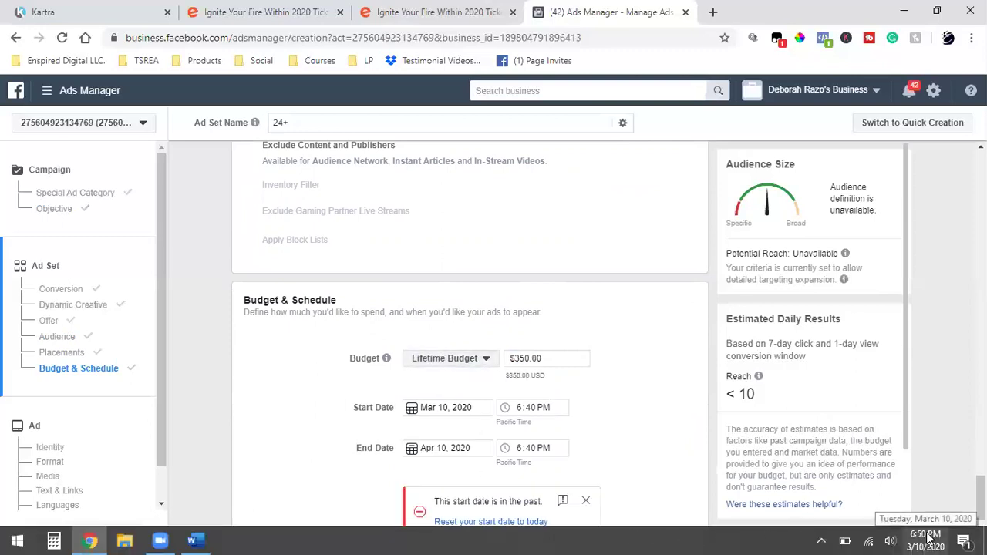
Set the ad set start date to March 11, 2020 and adjust the start time's AM/PM
left_click(430, 410)
left_click(489, 301)
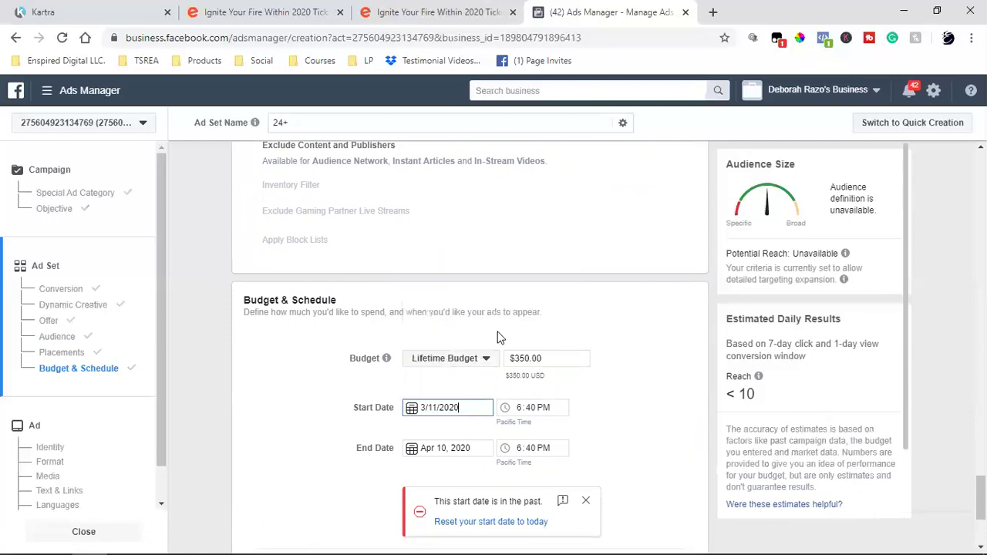
left_click(532, 411)
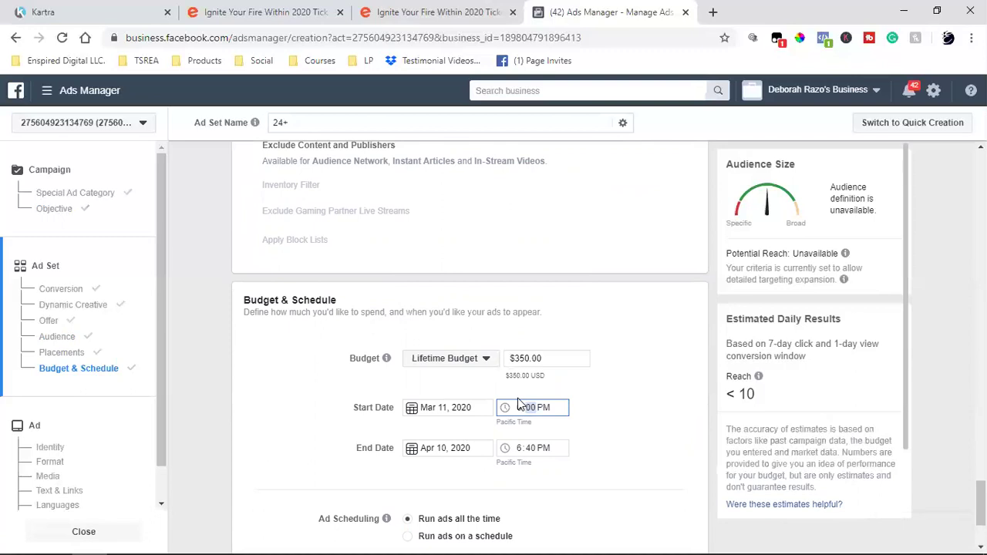
left_click(552, 415)
Set the end date to March 18, 2020 with an AM end time
left_click(434, 451)
left_click(418, 284)
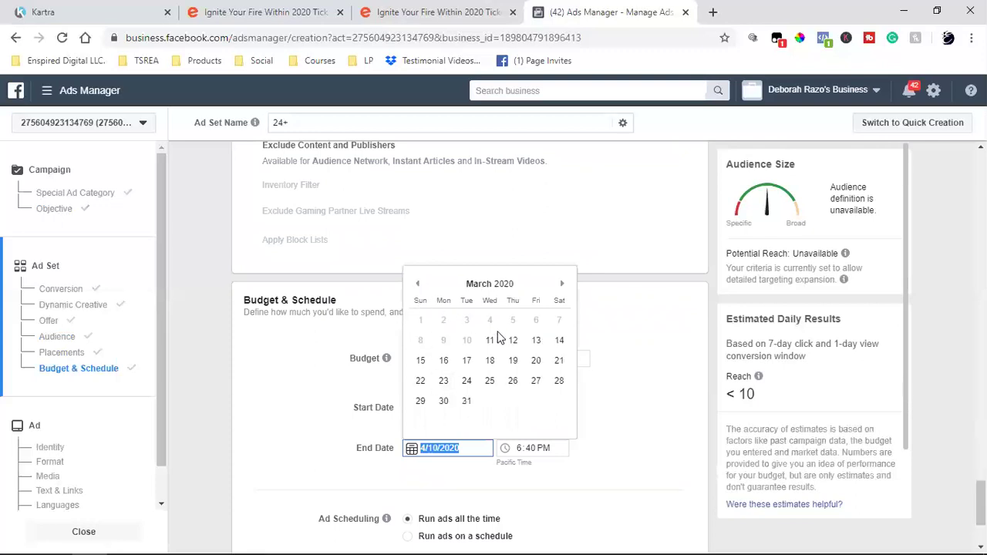
left_click(640, 351)
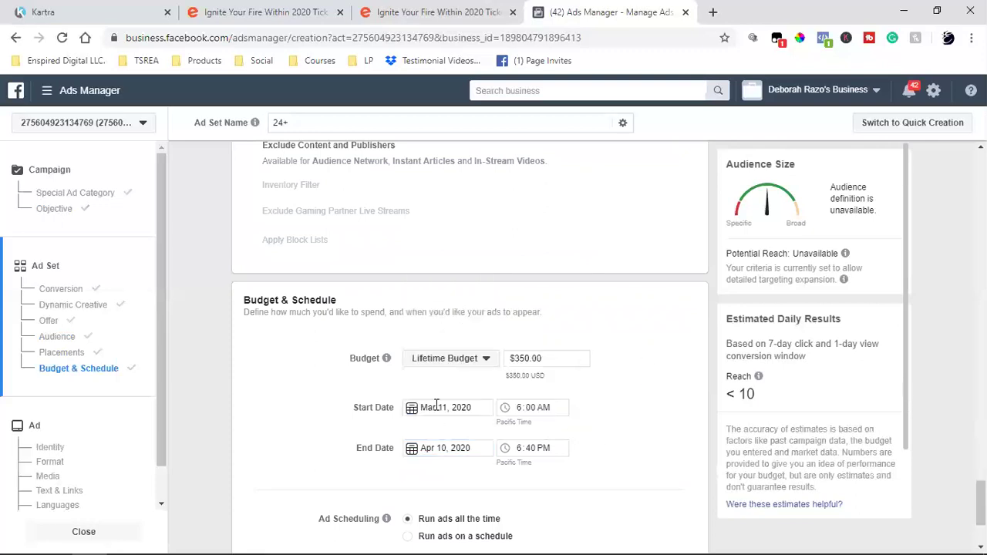
left_click(428, 452)
left_click(419, 284)
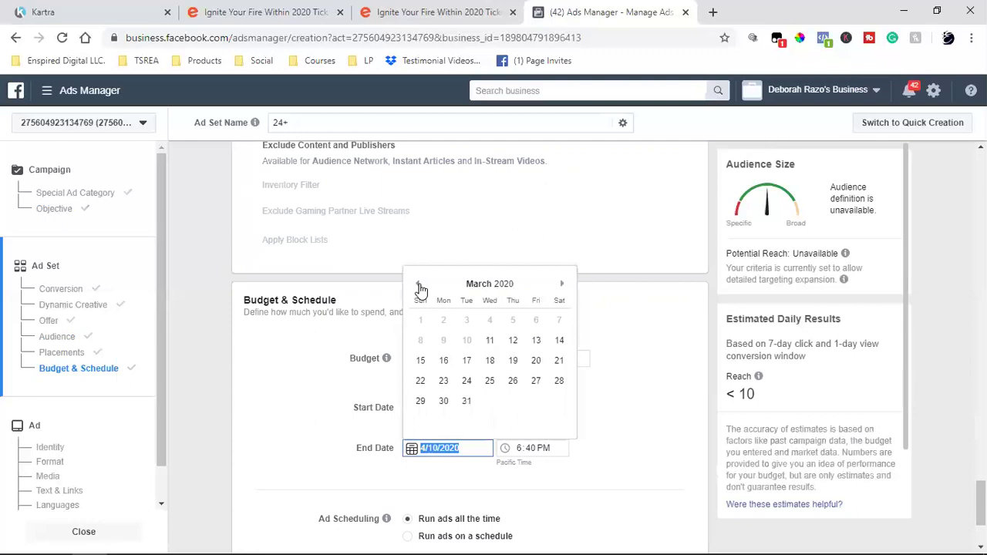
left_click(491, 362)
left_click(518, 451)
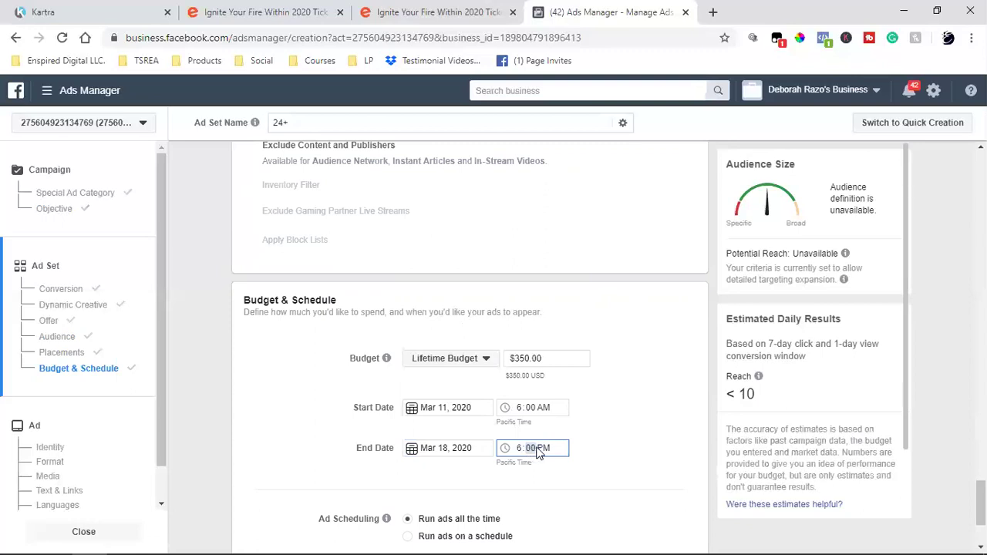
left_click(546, 452)
key("a")
Replace the 350.00 budget with a $70.00 lifetime budget and continue to ad setup
double_click(526, 360)
type("70")
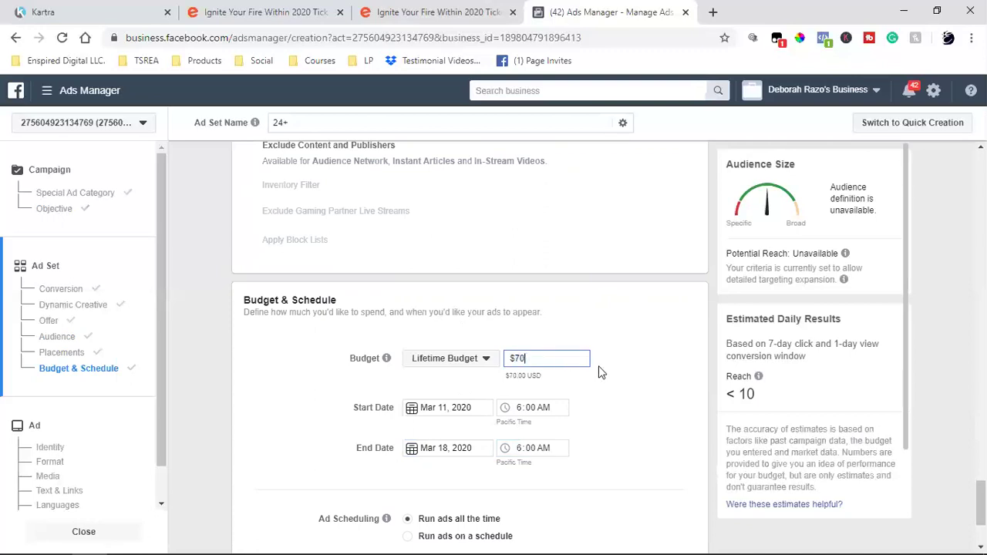
left_click(630, 360)
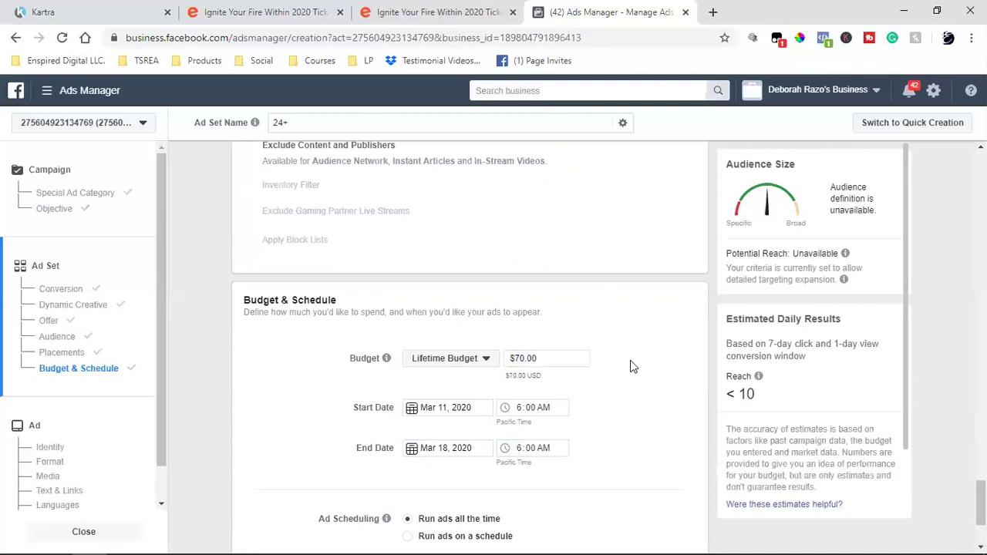
scroll(604, 420, "down", 2)
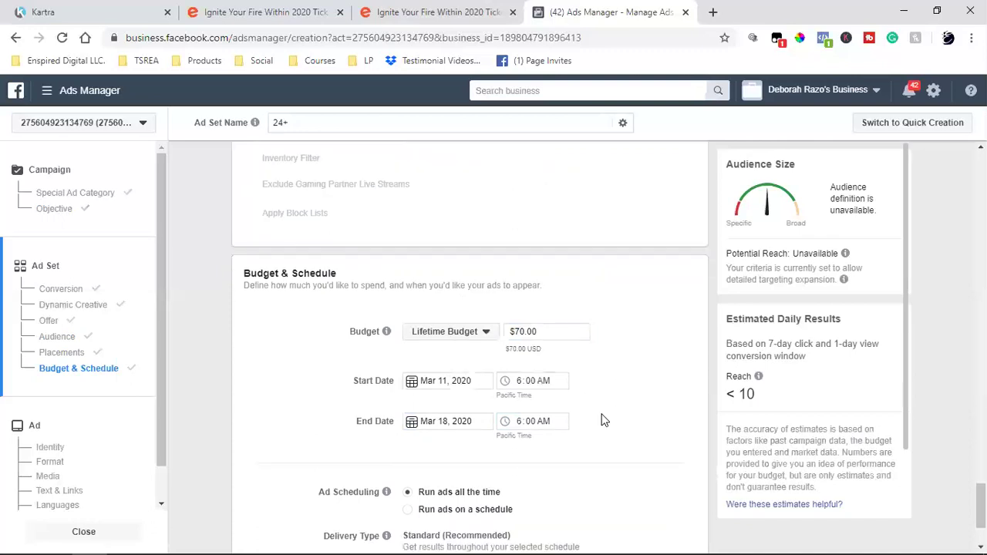
left_click(668, 531)
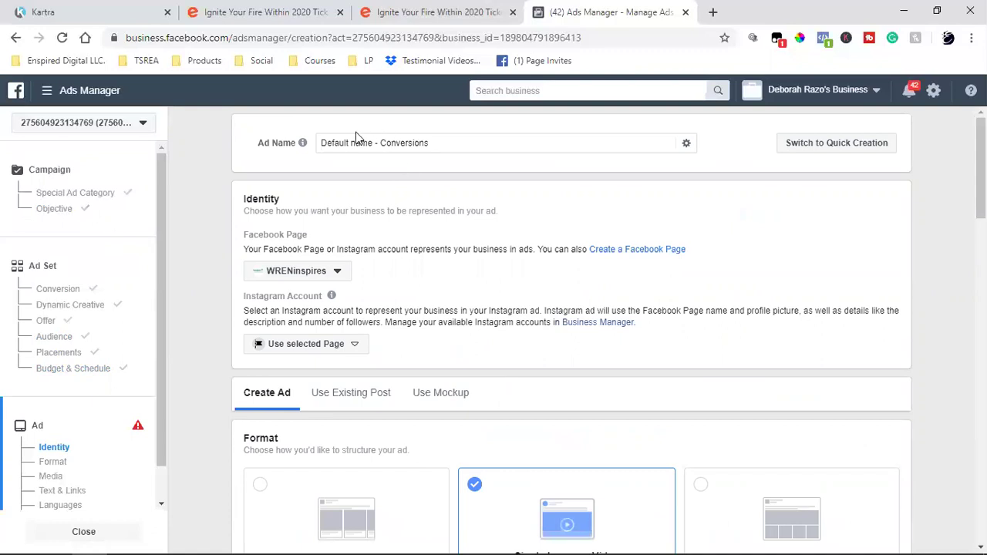
Rename the ad to 'Conversions - Long form text'
left_click(384, 143)
key("BackSpace")
key("BackSpace")
key("BackSpace")
key("BackSpace")
key("BackSpace")
key("BackSpace")
key("BackSpace")
key("BackSpace")
key("BackSpace")
key("BackSpace")
key("BackSpace")
key("BackSpace")
key("BackSpace")
key("BackSpace")
key("BackSpace")
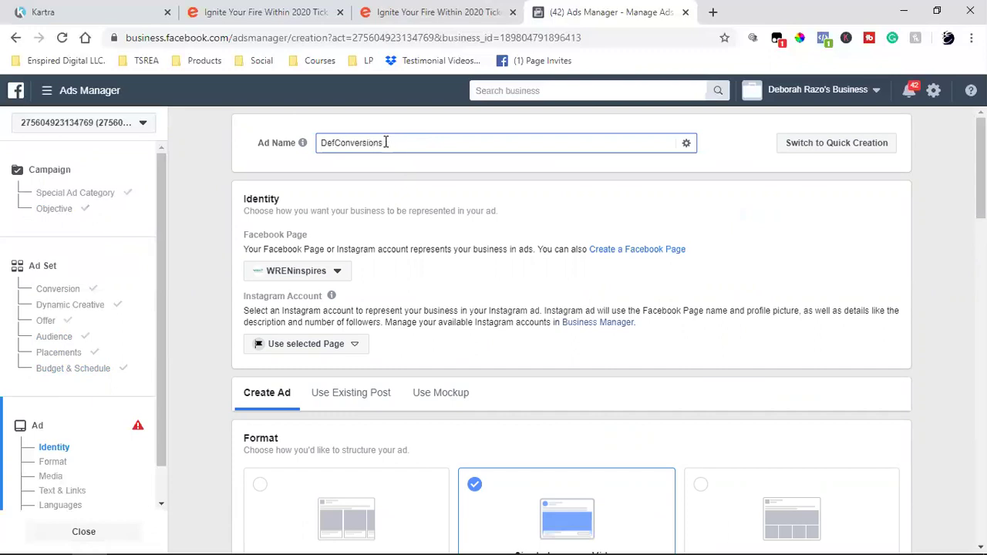
left_click(386, 143)
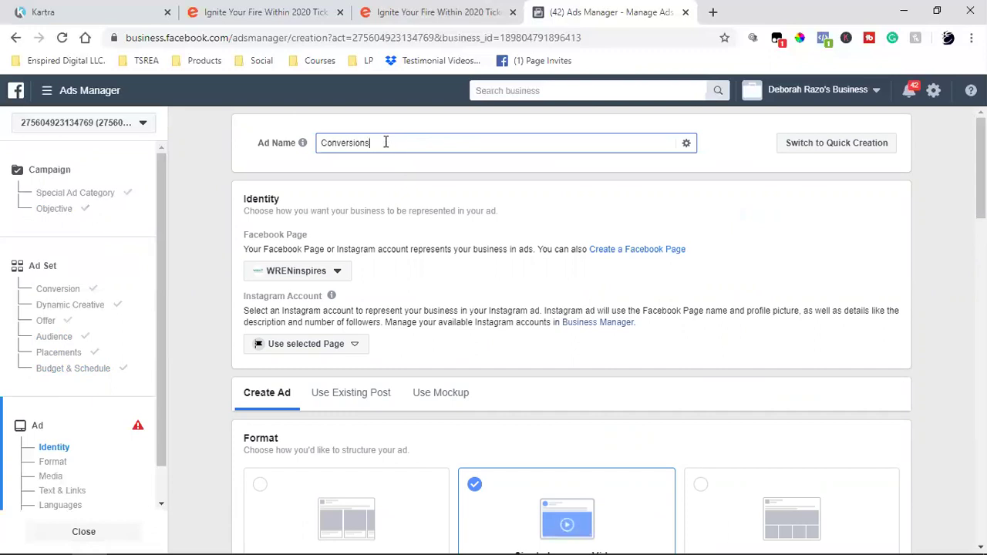
type("- Long form")
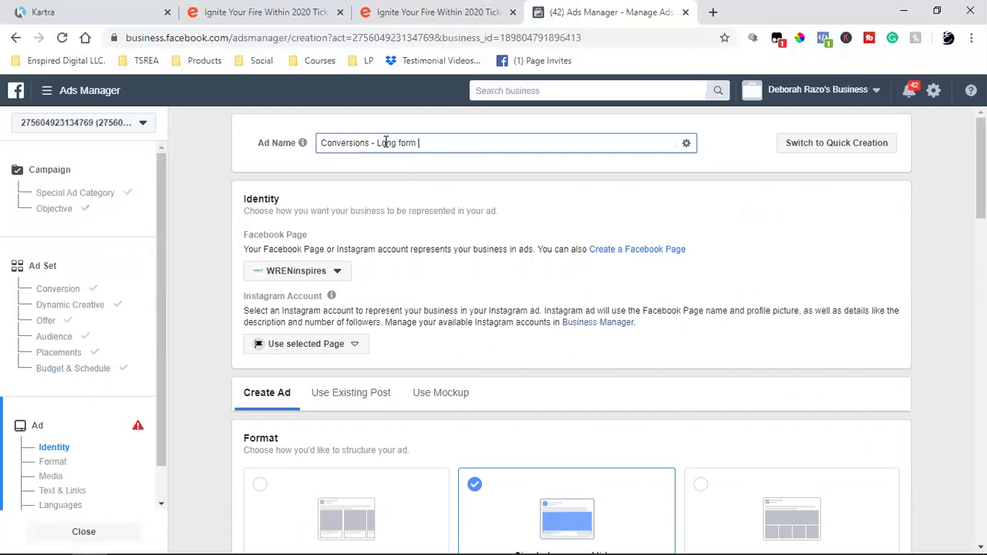
type(" text")
Select wreninspires as the ad's Instagram account
left_click(306, 344)
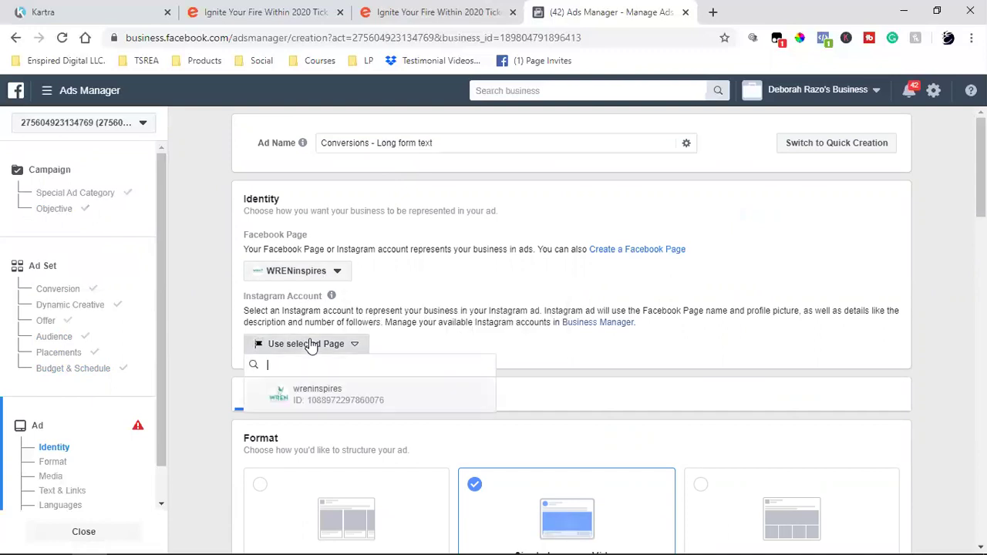
left_click(315, 398)
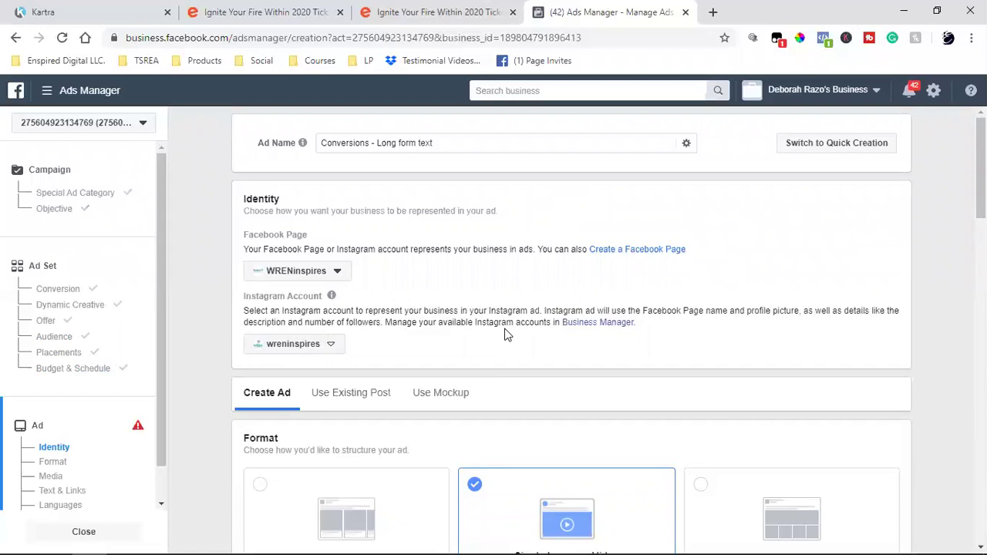
scroll(504, 332, "down", 3)
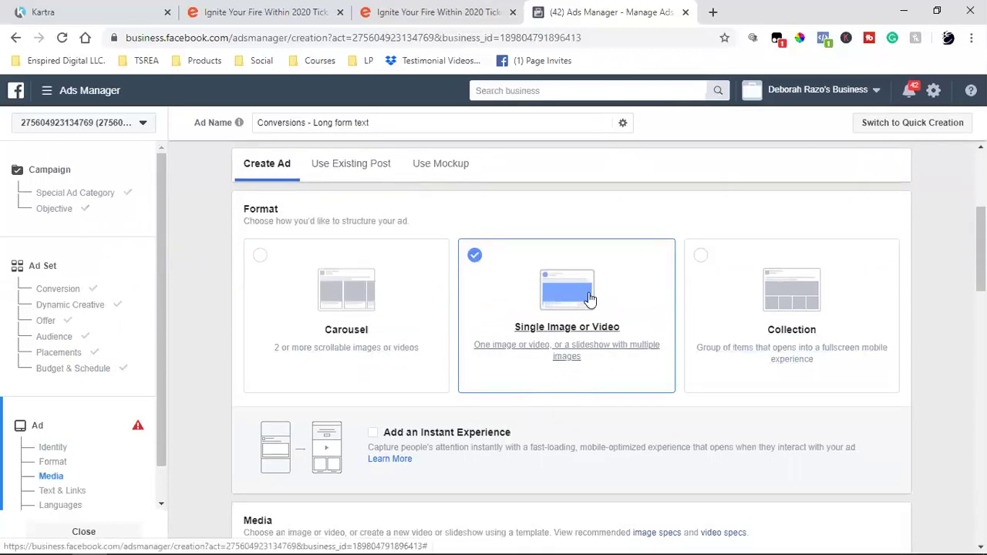
scroll(561, 348, "down", 2)
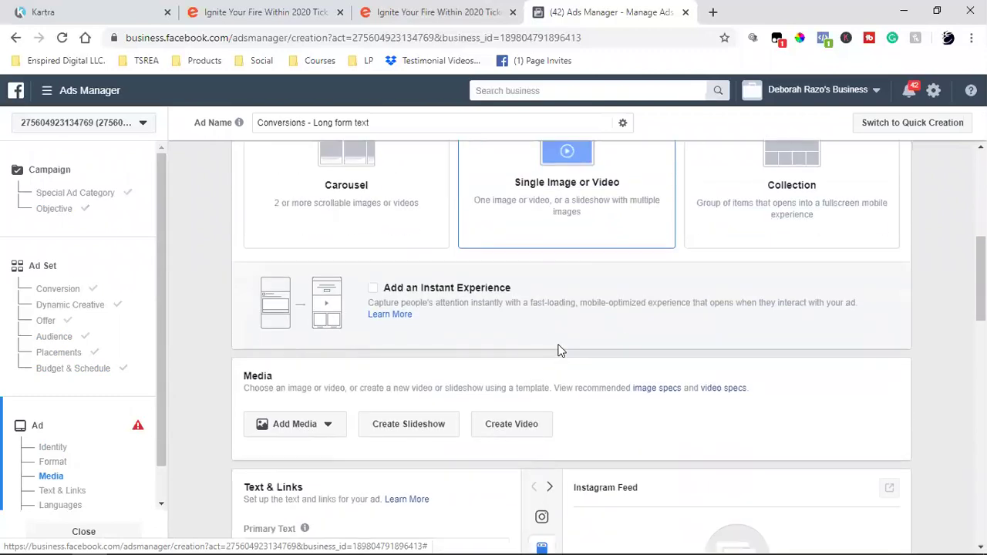
Upload Stephanie.mp4 from Downloads as the ad's video, then show the Eventbrite event page
scroll(558, 356, "up", 4)
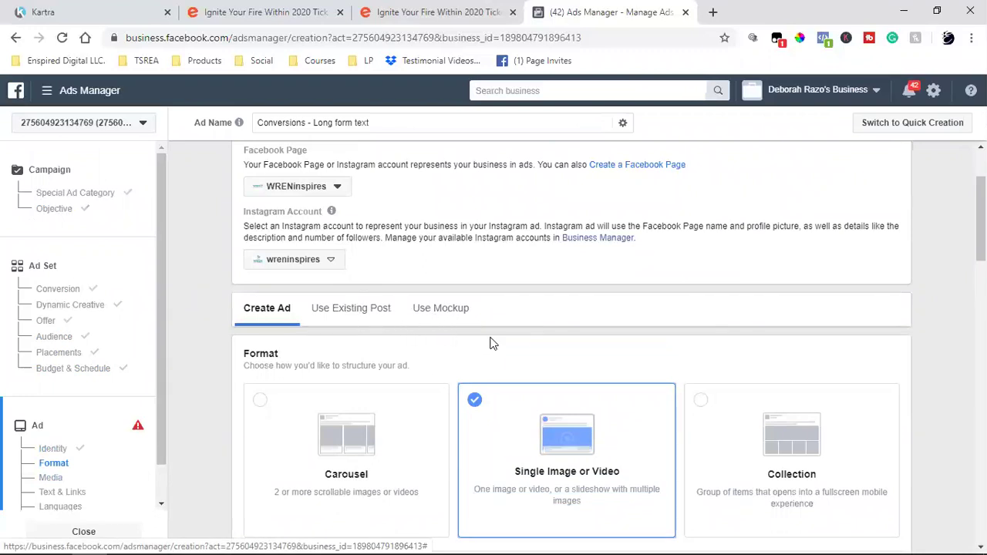
scroll(494, 343, "down", 5)
scroll(494, 343, "down", 1)
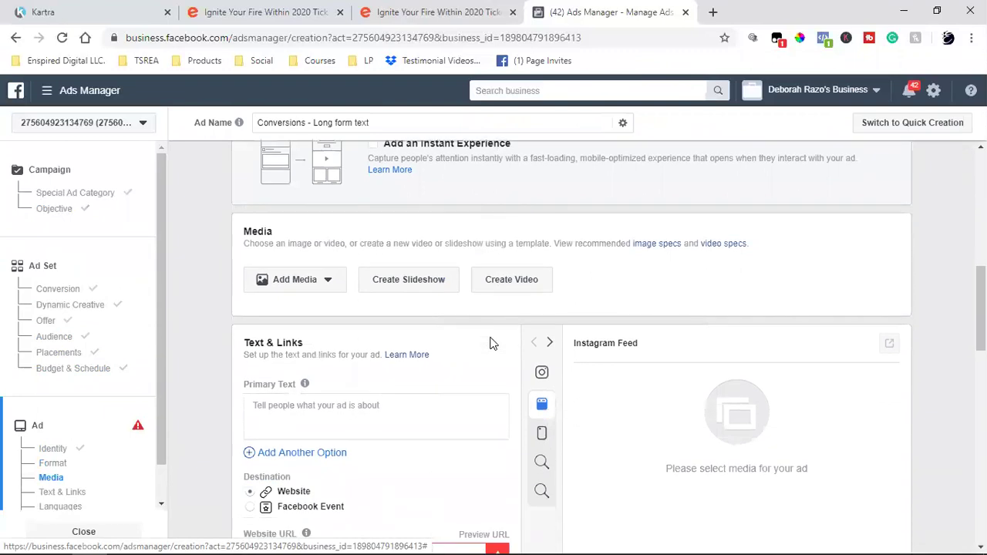
scroll(494, 343, "up", 2)
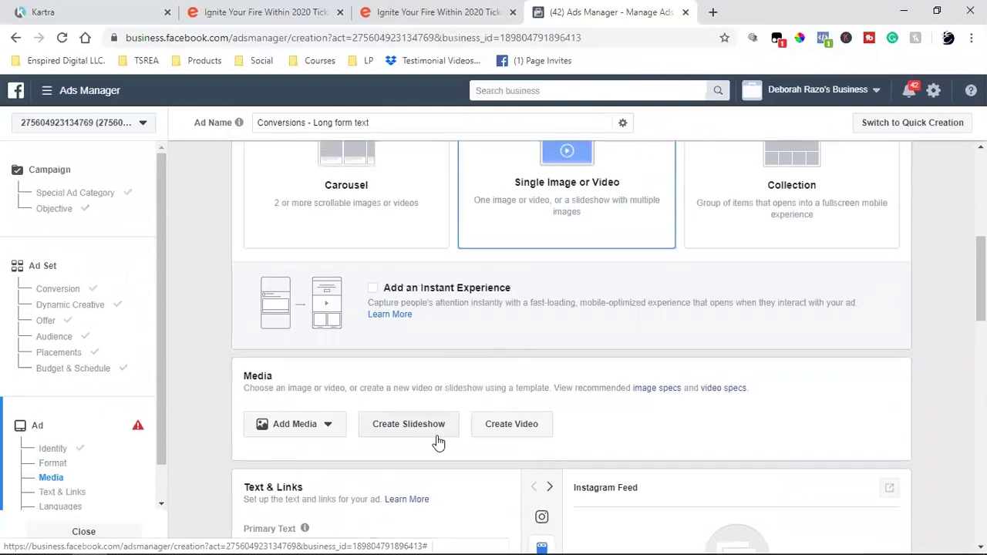
left_click(316, 433)
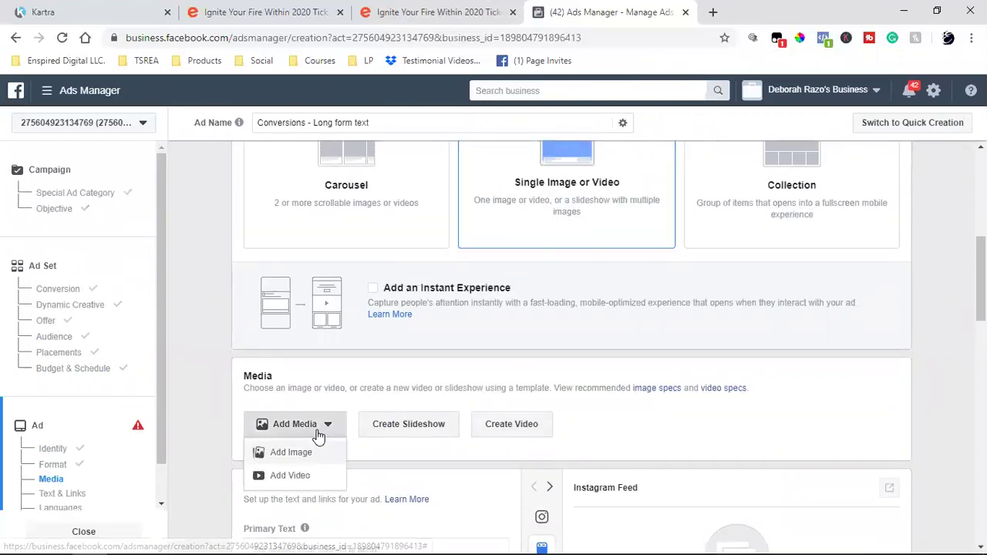
left_click(301, 480)
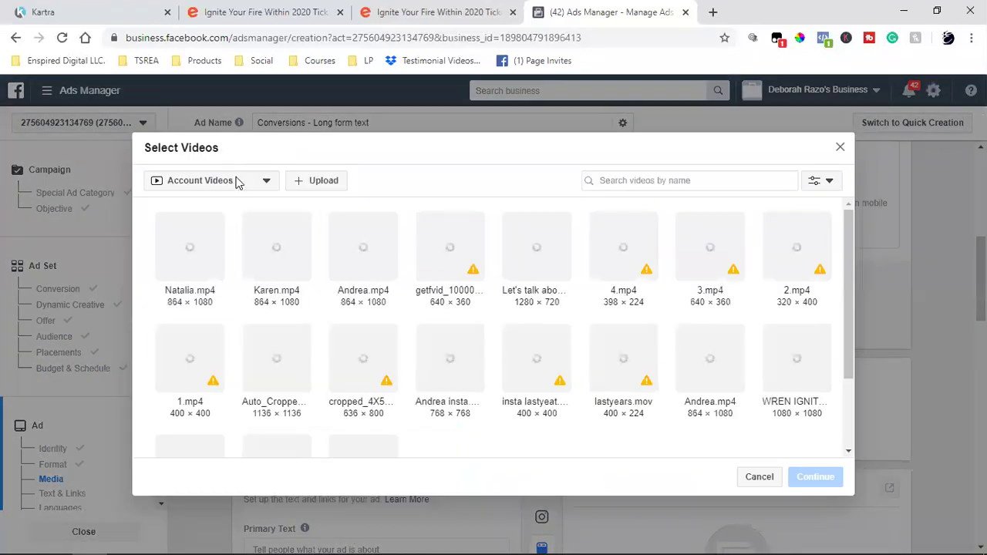
left_click(329, 182)
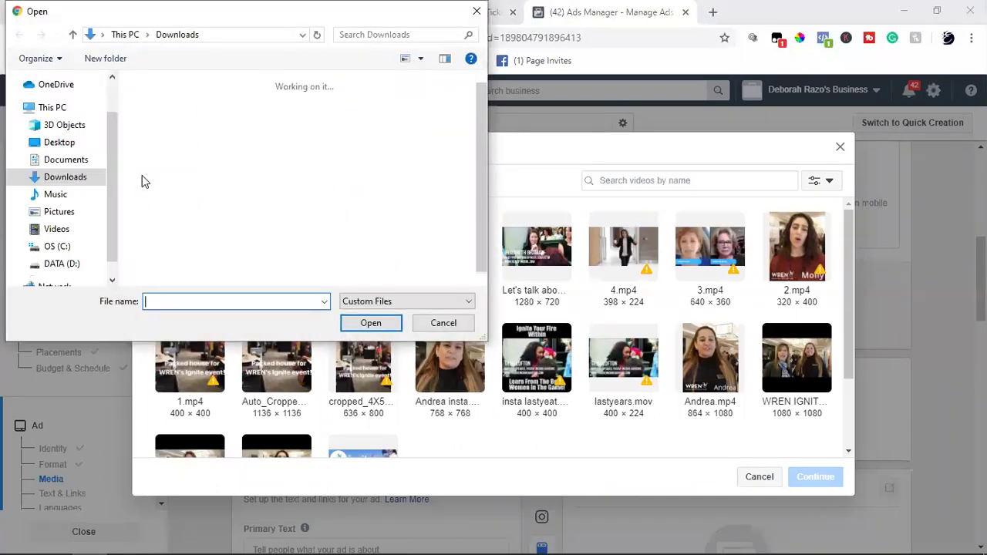
left_click(162, 147)
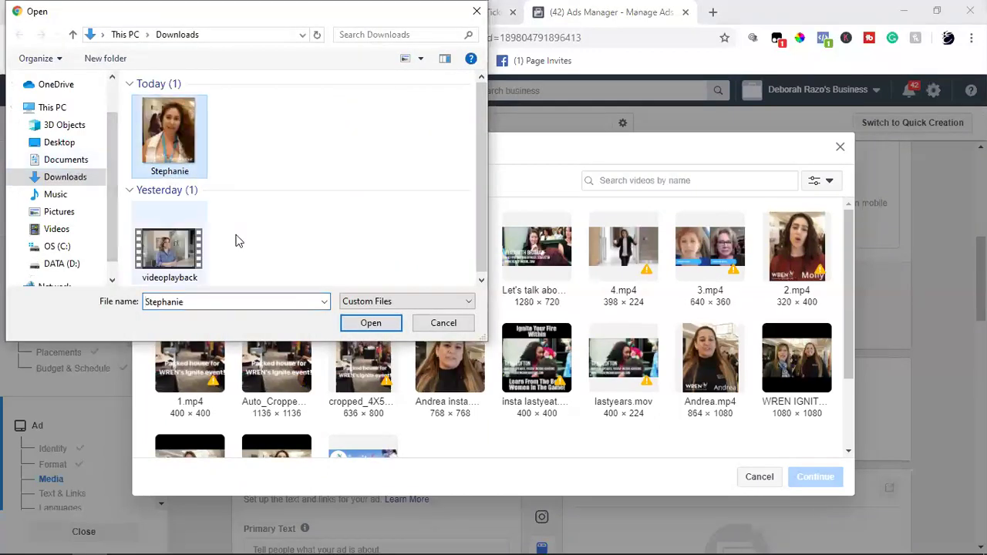
left_click(373, 324)
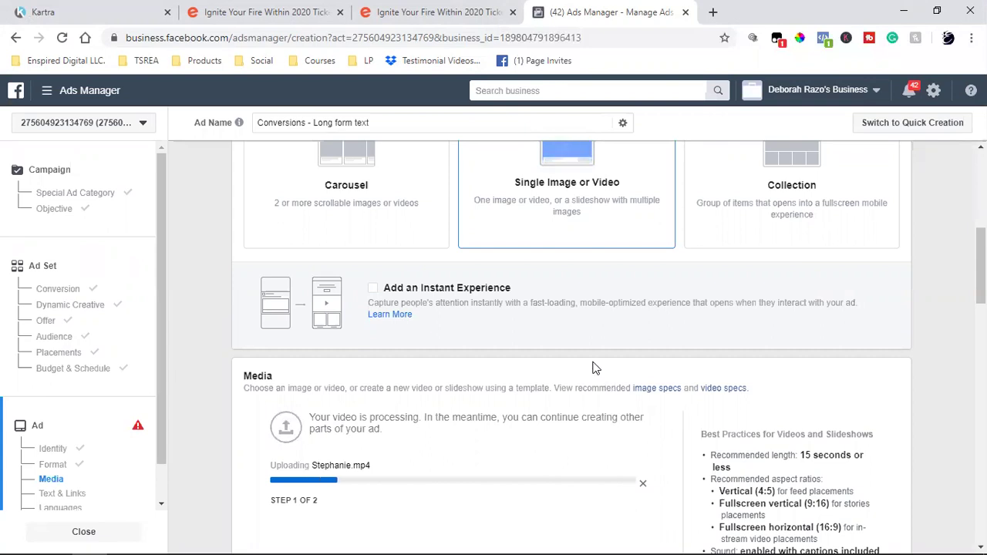
left_click(442, 8)
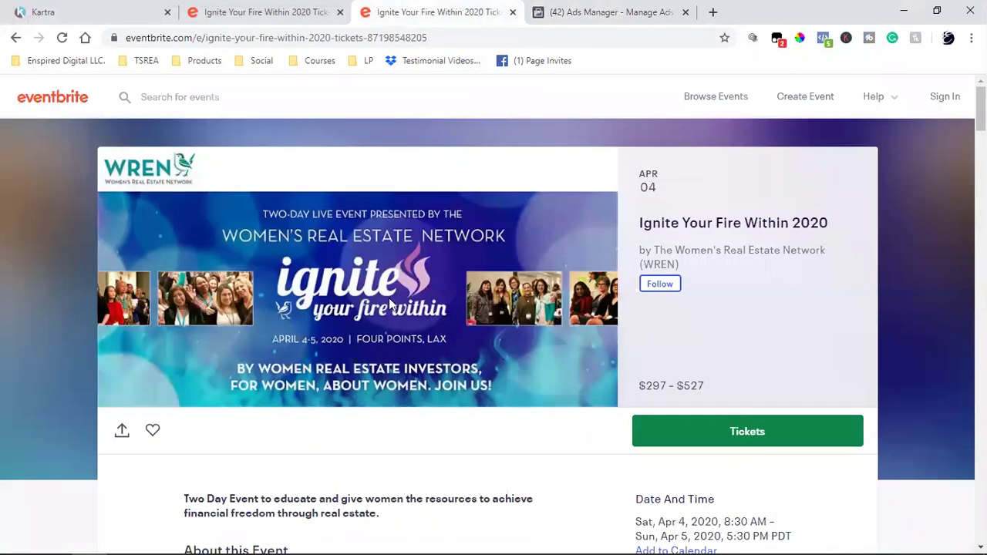
Check the Stephanie video upload in Ads Manager, then bring up the Word event-copy document
left_click(562, 9)
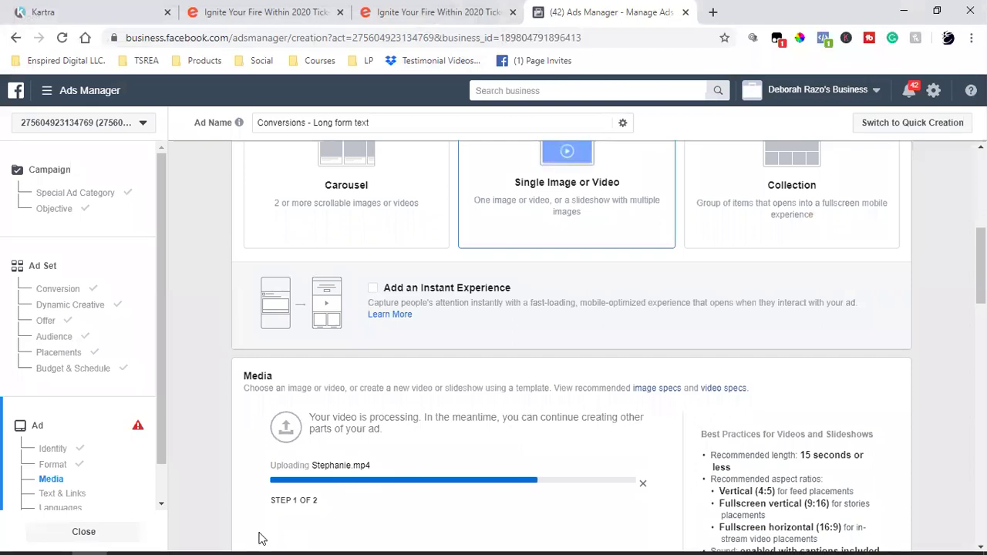
left_click(193, 540)
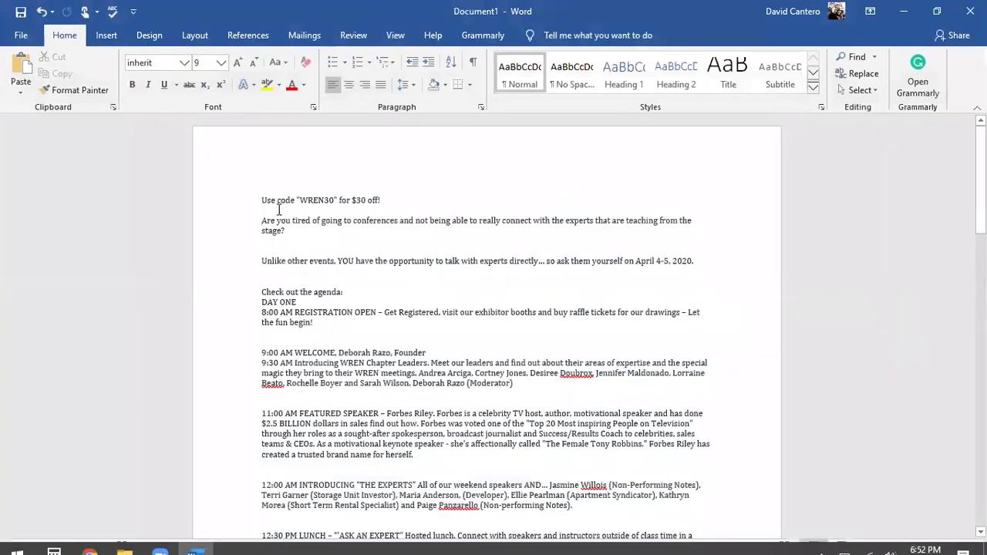
Copy the WREN30 offer and agenda text from the Word document, then minimize Word
mouse_move(261, 200)
left_mouse_down()
mouse_move(391, 226)
mouse_move(436, 297)
mouse_move(498, 539)
mouse_move(481, 482)
mouse_move(482, 539)
left_mouse_up()
left_click_drag(478, 388, 479, 375)
right_click(440, 294)
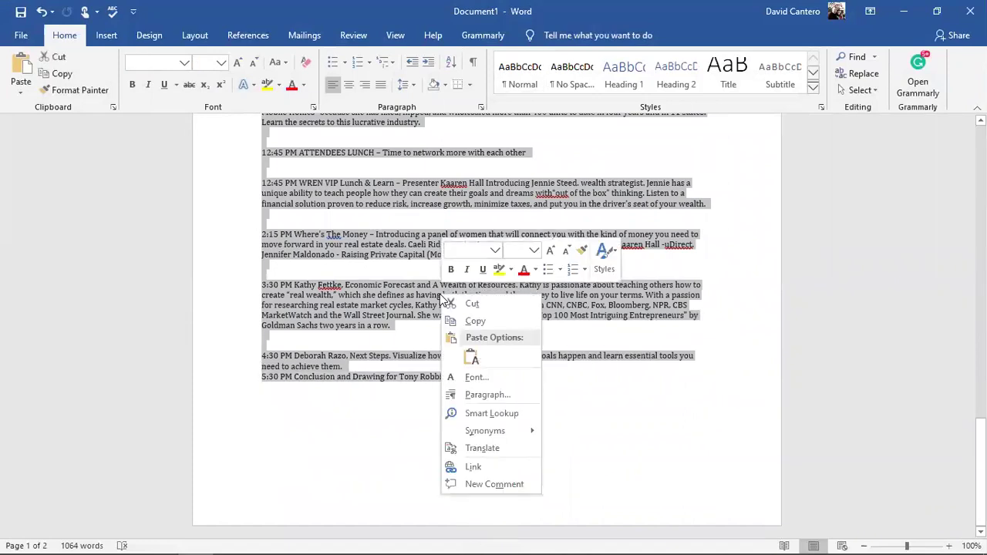
left_click(474, 321)
left_click(904, 9)
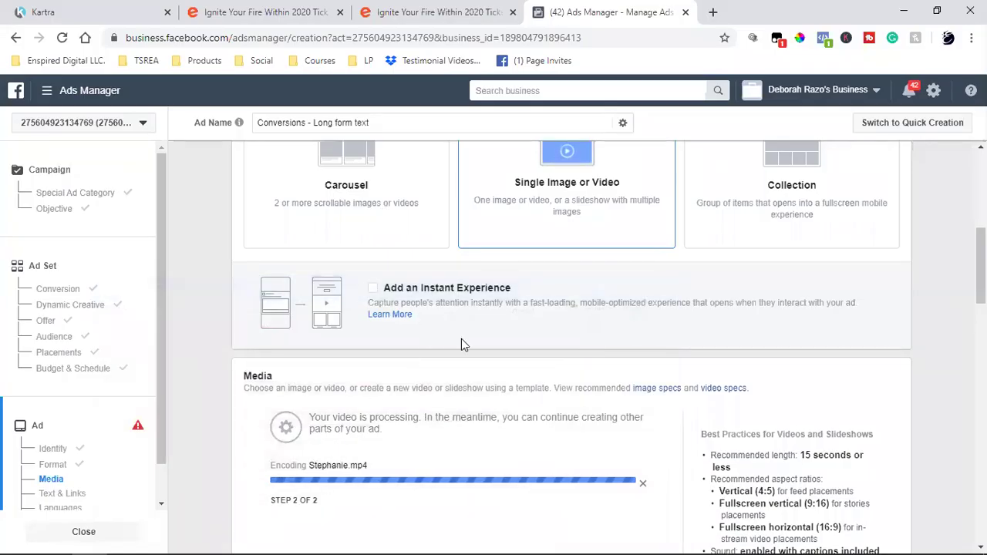
Paste the copied WREN30 offer and two-day agenda into the ad's Primary Text box
scroll(462, 339, "down", 2)
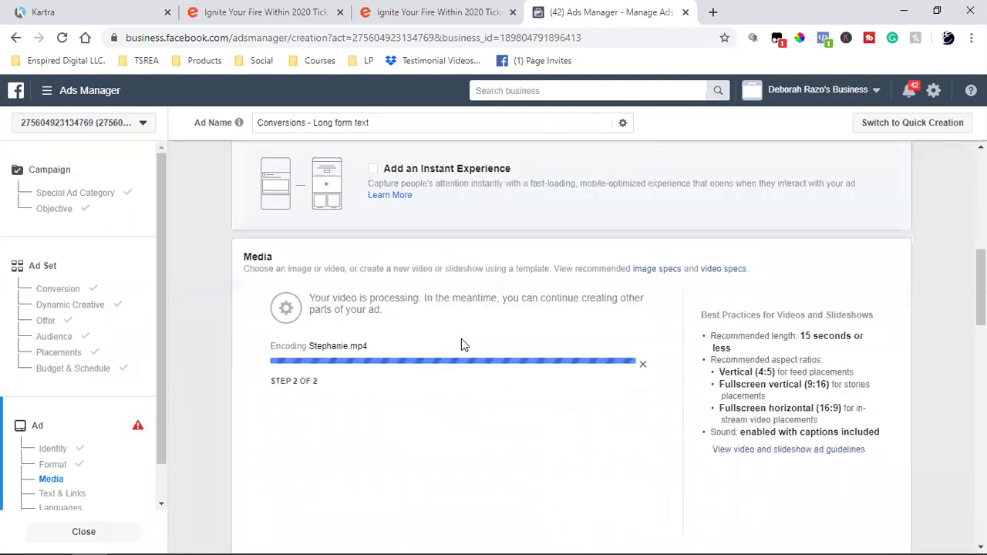
scroll(462, 344, "down", 3)
scroll(463, 344, "down", 2)
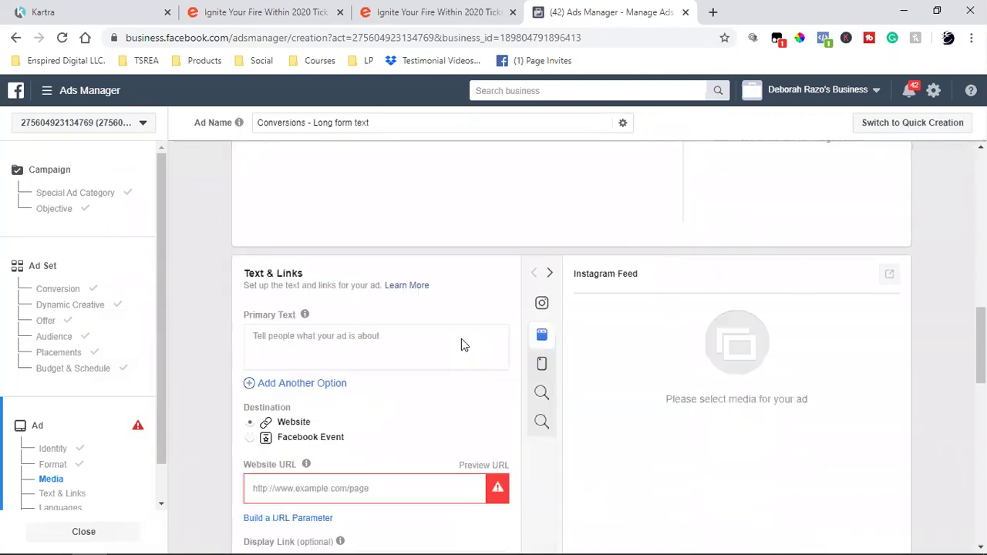
left_click(302, 342)
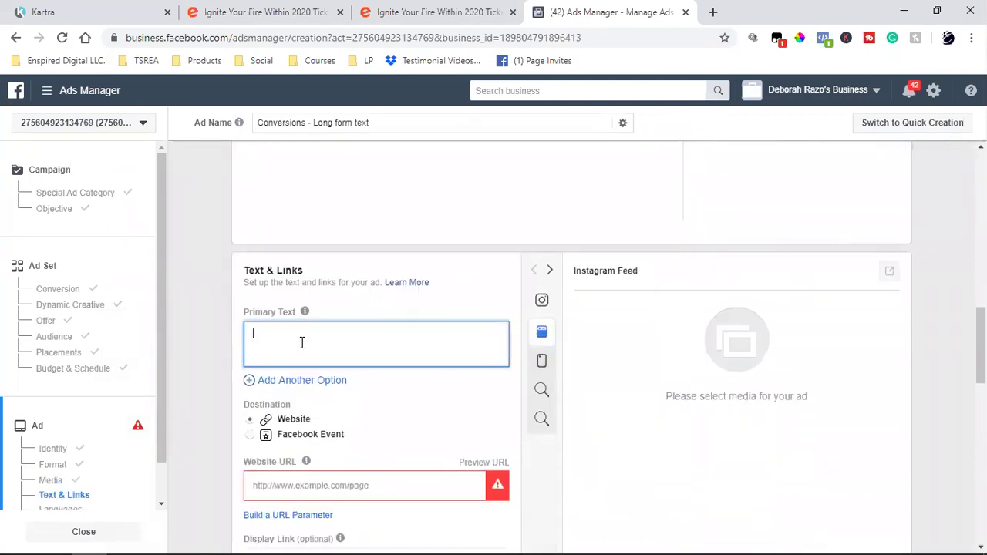
key("ctrl+v")
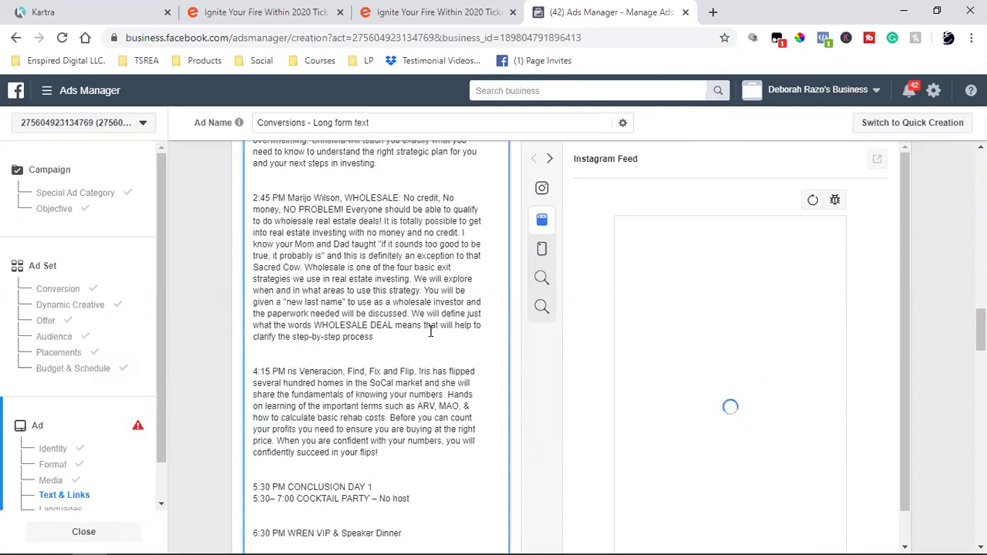
scroll(428, 336, "up", 10)
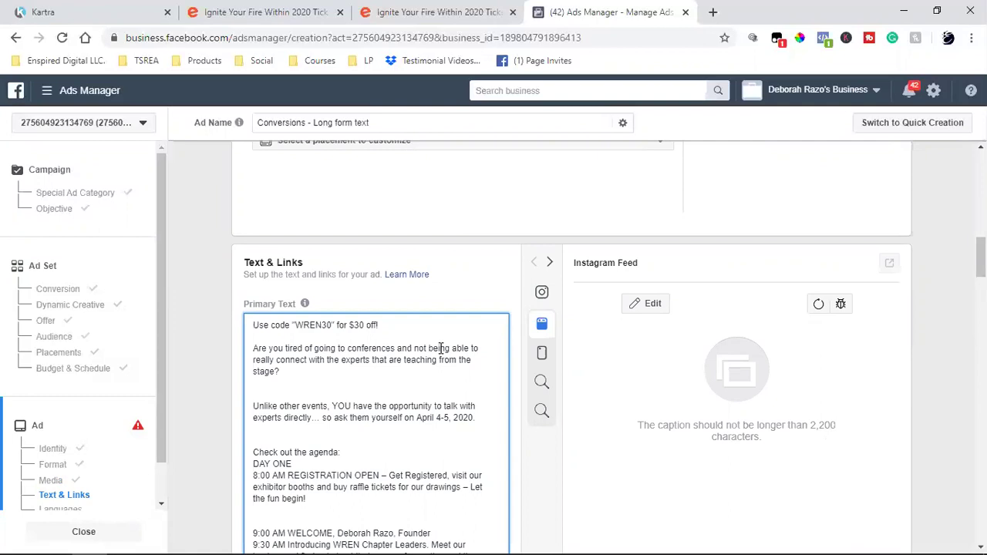
scroll(440, 349, "up", 4)
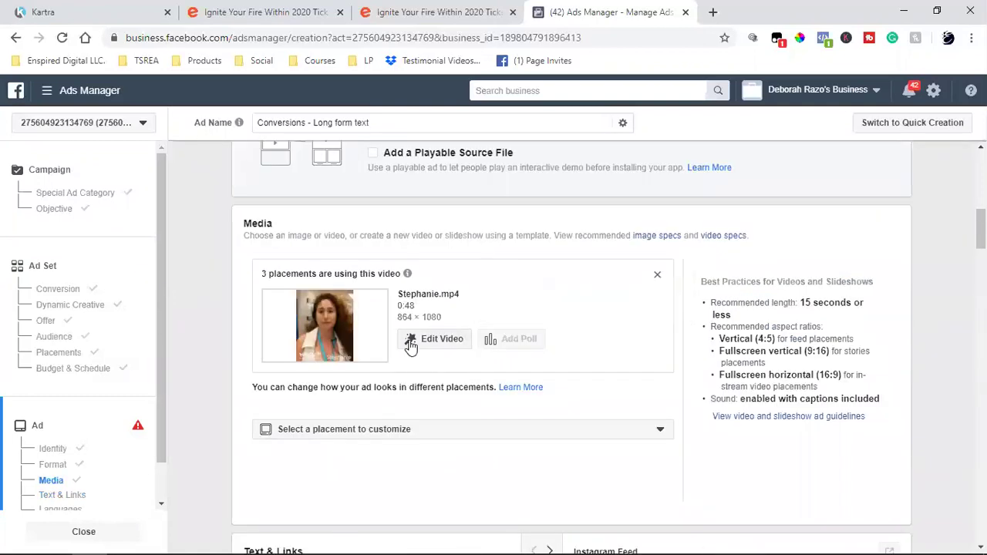
left_click(363, 437)
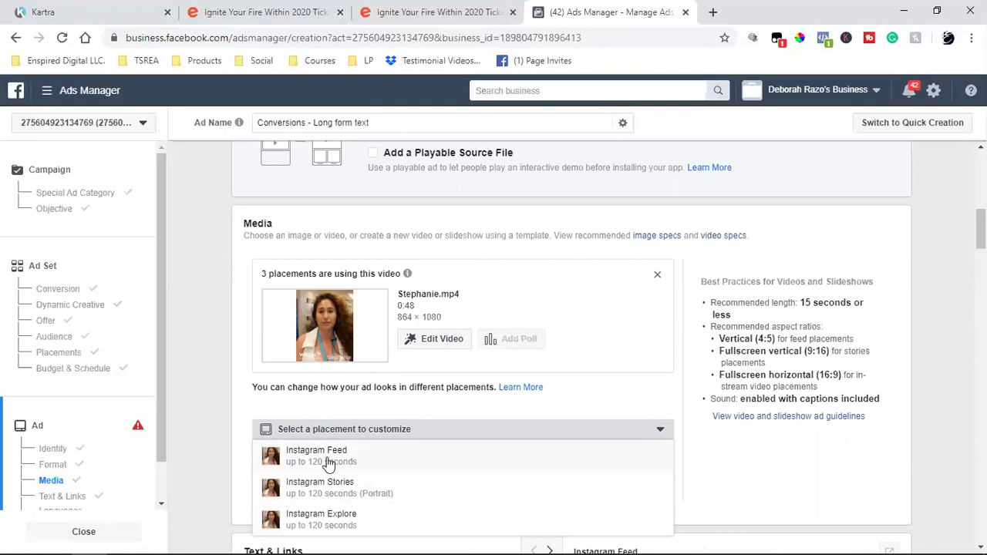
left_click(380, 461)
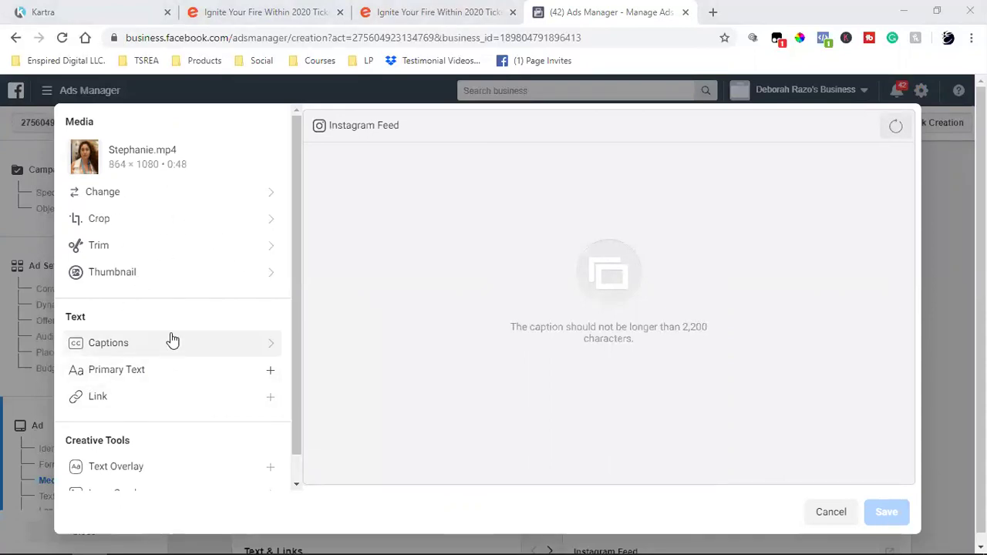
scroll(169, 337, "down", 1)
scroll(170, 337, "up", 1)
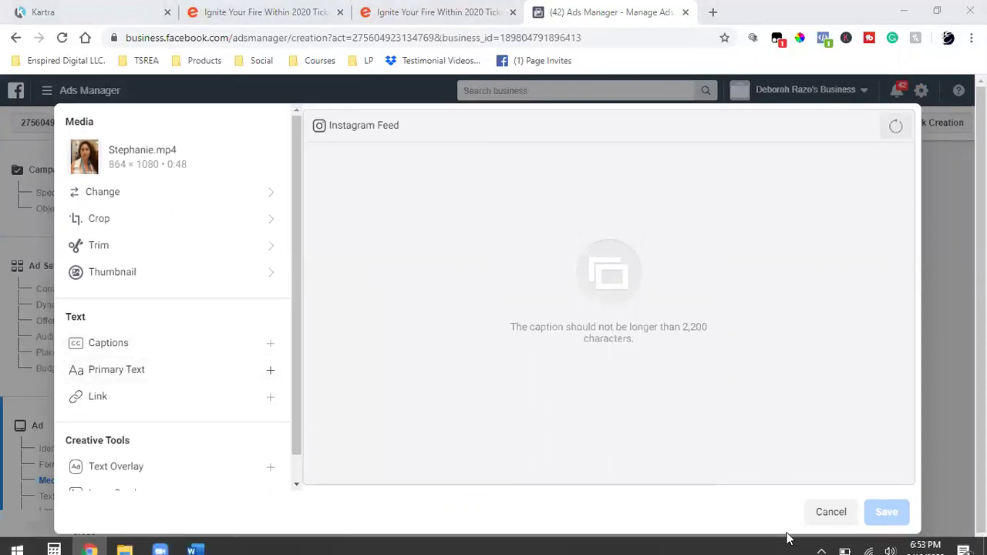
left_click(832, 513)
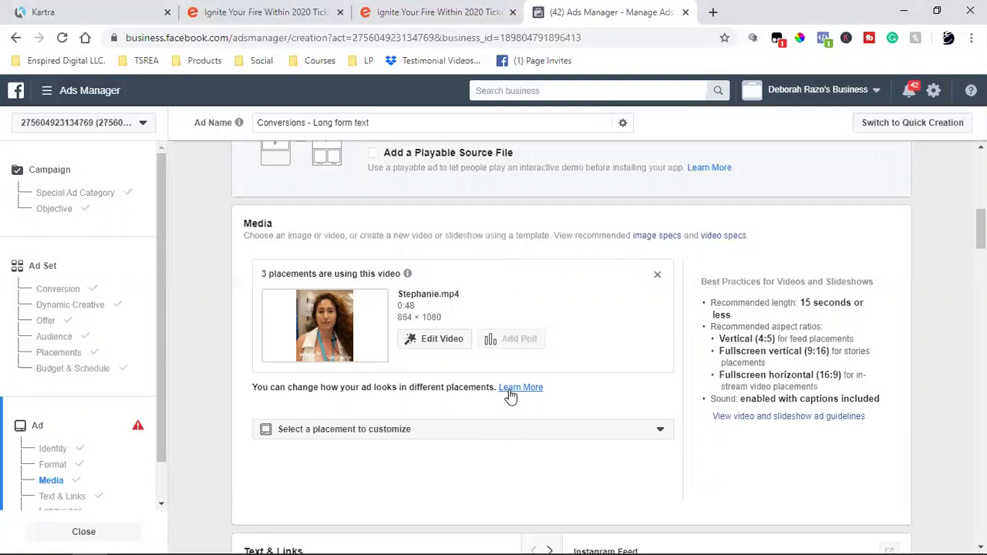
Review the pasted primary text and place the caret at the start of the agenda
scroll(549, 463, "down", 4)
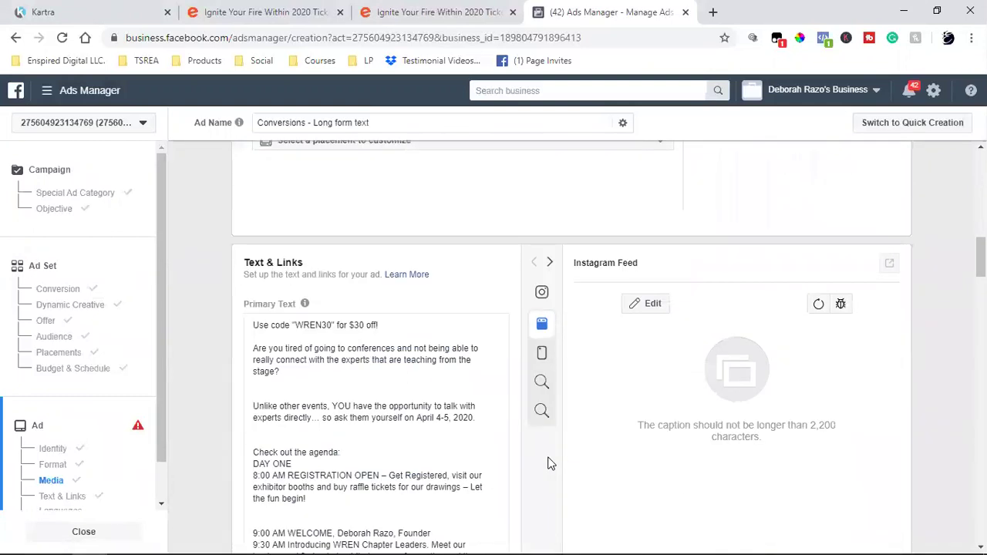
scroll(408, 409, "down", 5)
scroll(469, 403, "down", 5)
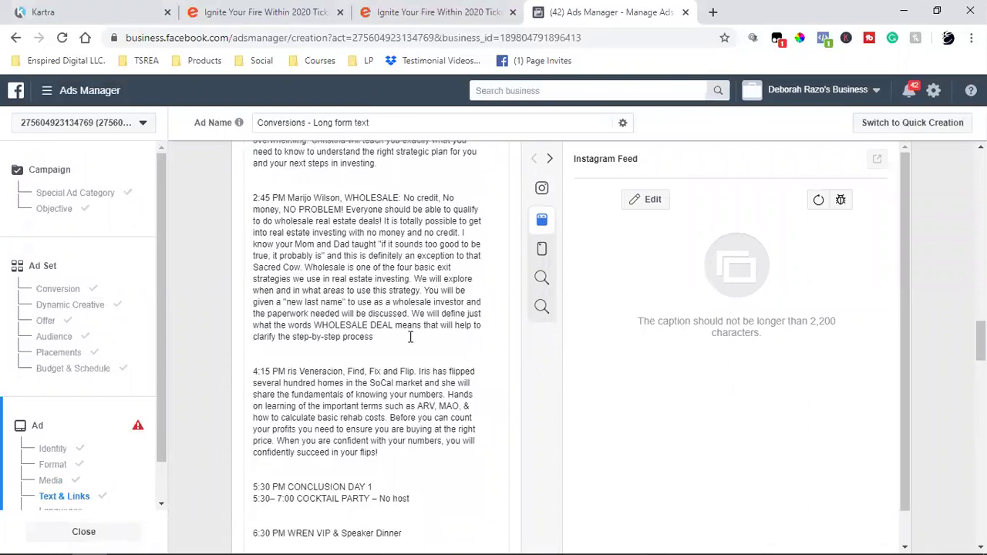
scroll(410, 337, "down", 2)
scroll(411, 337, "down", 14)
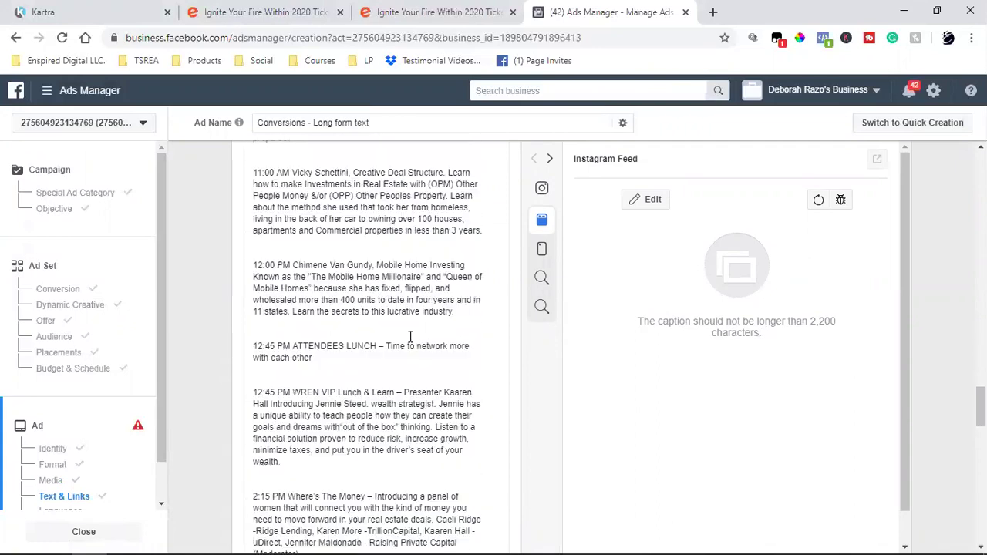
scroll(410, 337, "down", 3)
scroll(437, 380, "up", 9)
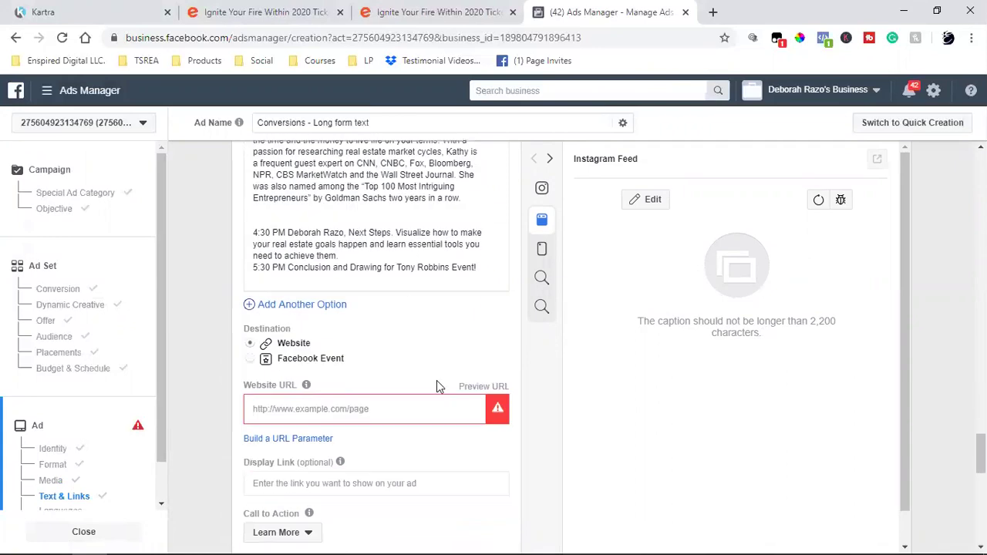
scroll(437, 381, "up", 2)
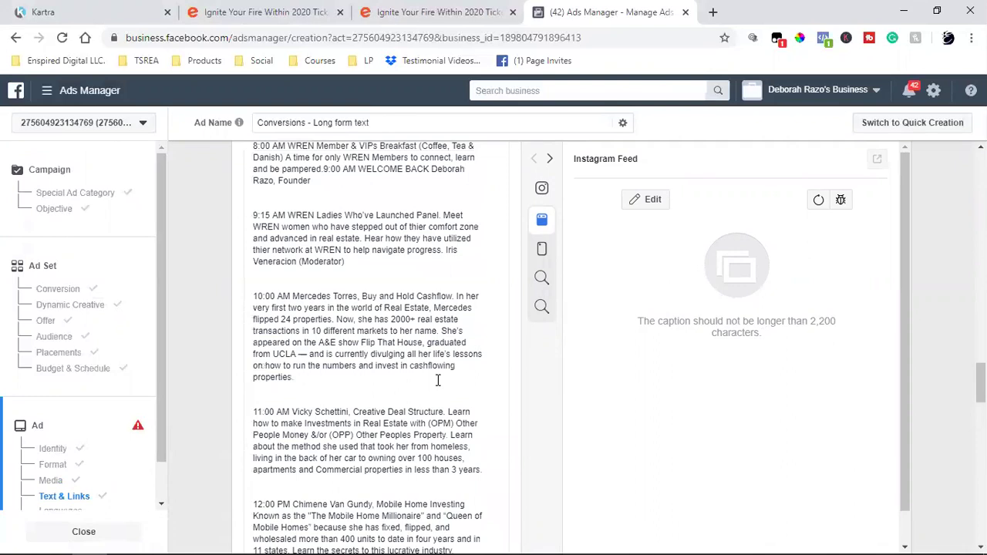
scroll(437, 381, "up", 2)
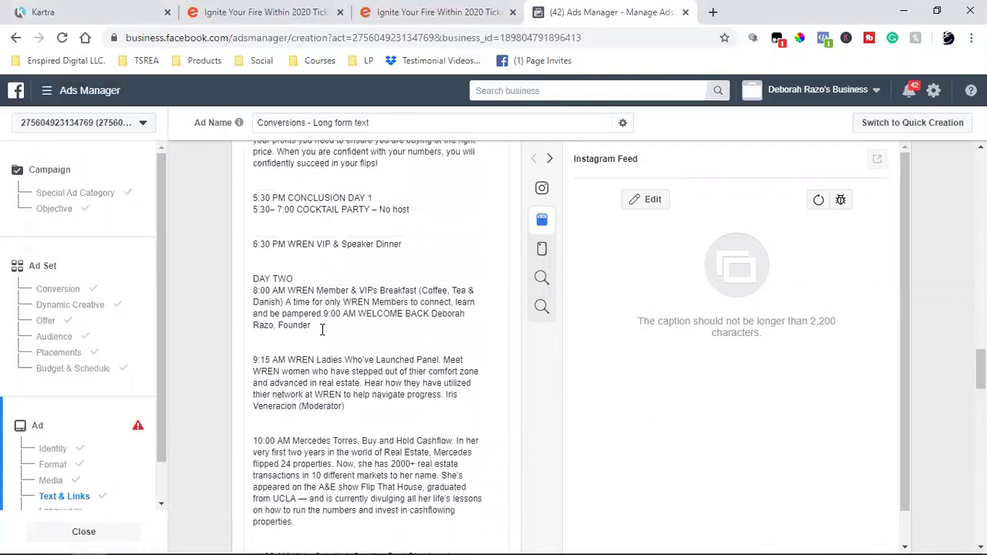
scroll(340, 340, "up", 8)
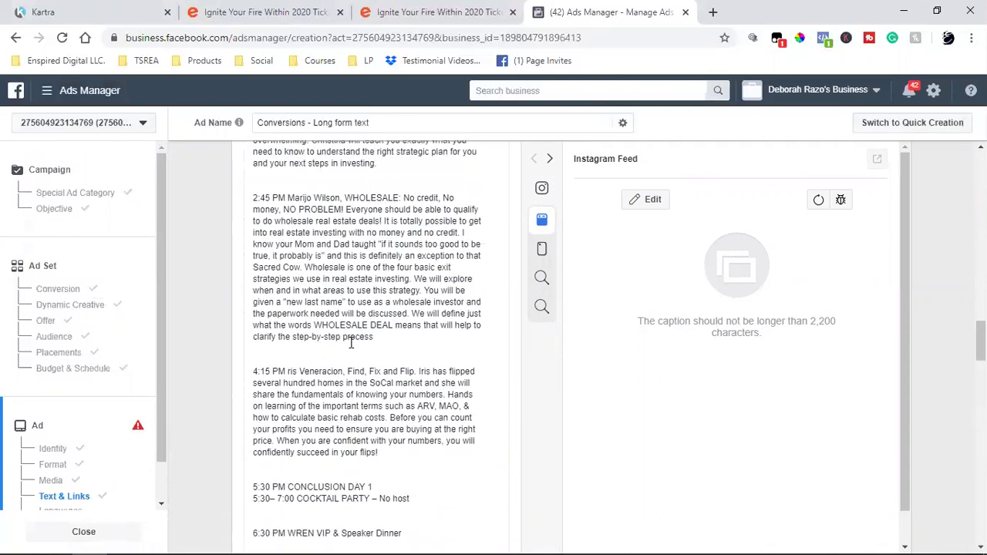
scroll(365, 351, "up", 8)
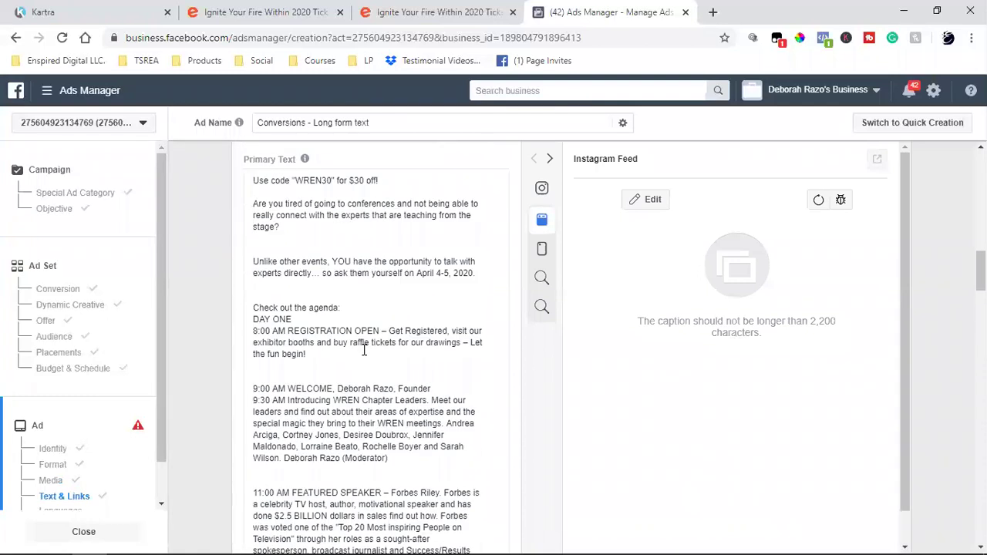
scroll(364, 351, "up", 2)
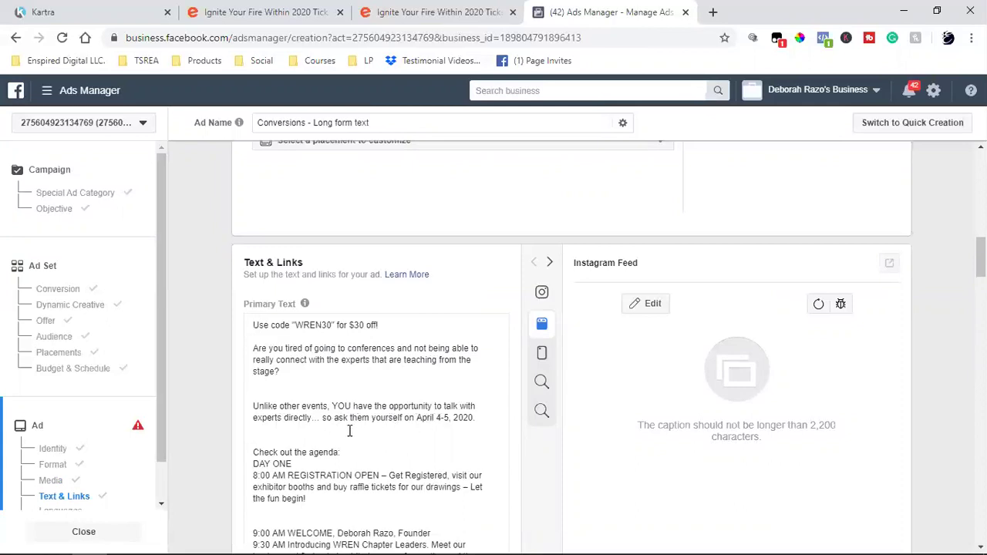
scroll(357, 470, "down", 2)
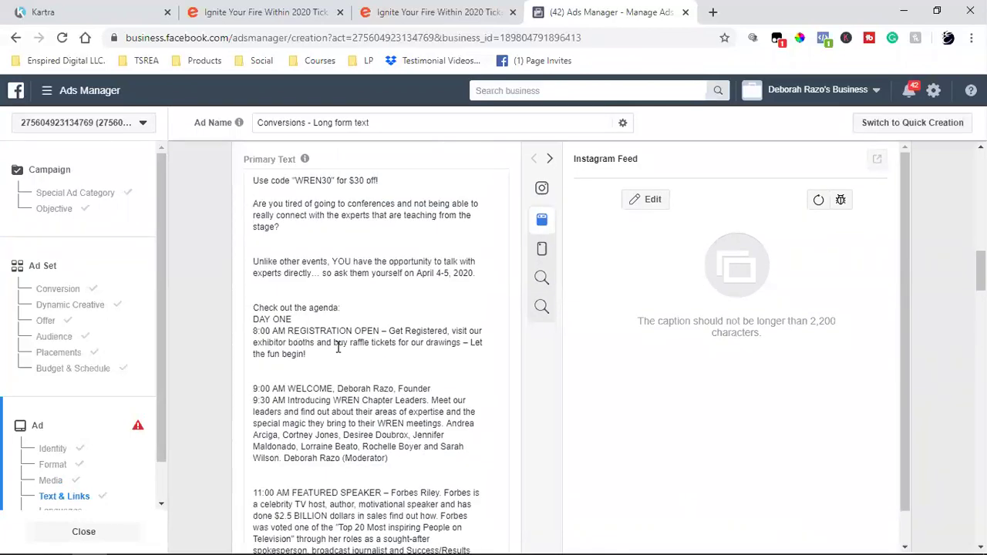
left_click(256, 308)
Select the agenda from 'Check out the agenda:' through the end of the primary text
scroll(330, 395, "down", 8)
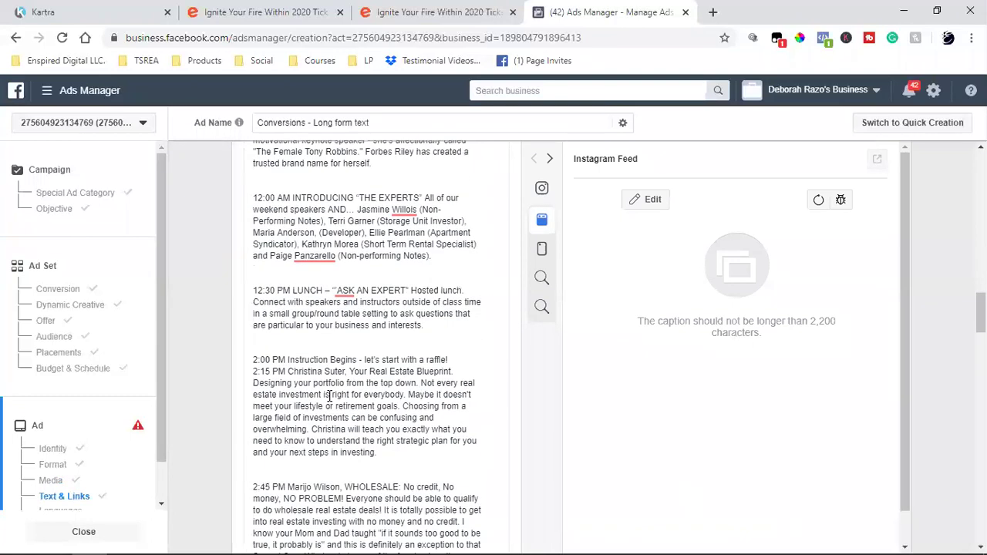
scroll(330, 396, "down", 2)
scroll(331, 396, "down", 2)
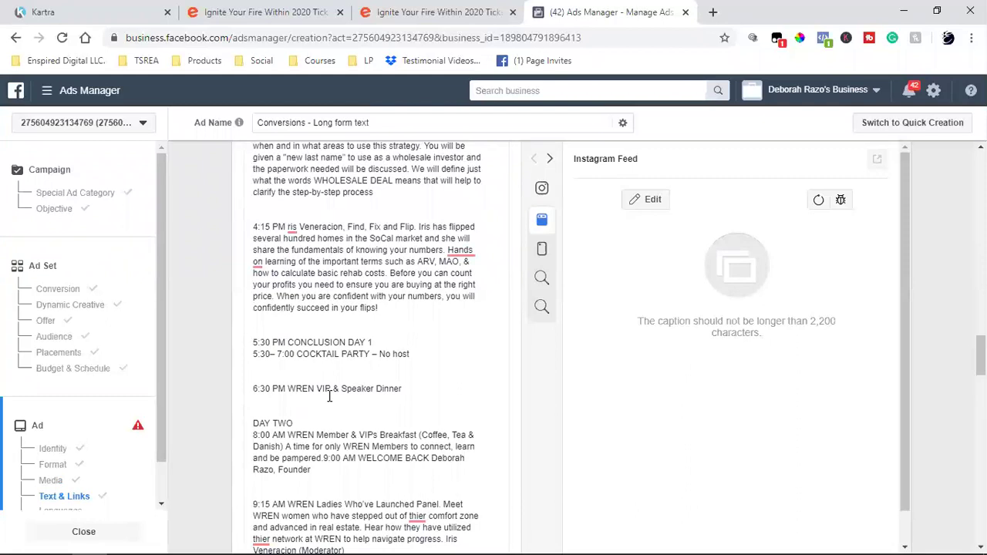
scroll(331, 396, "down", 8)
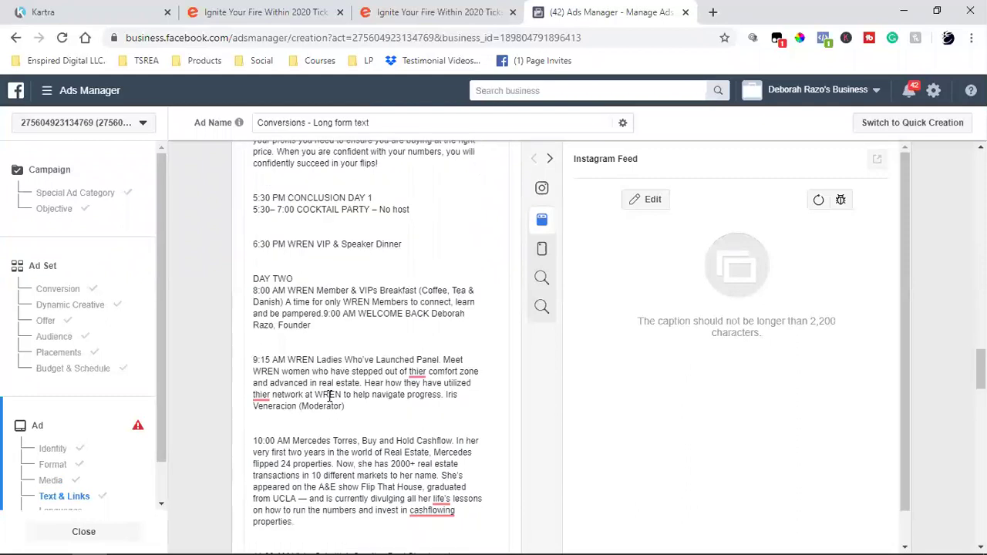
scroll(330, 396, "down", 8)
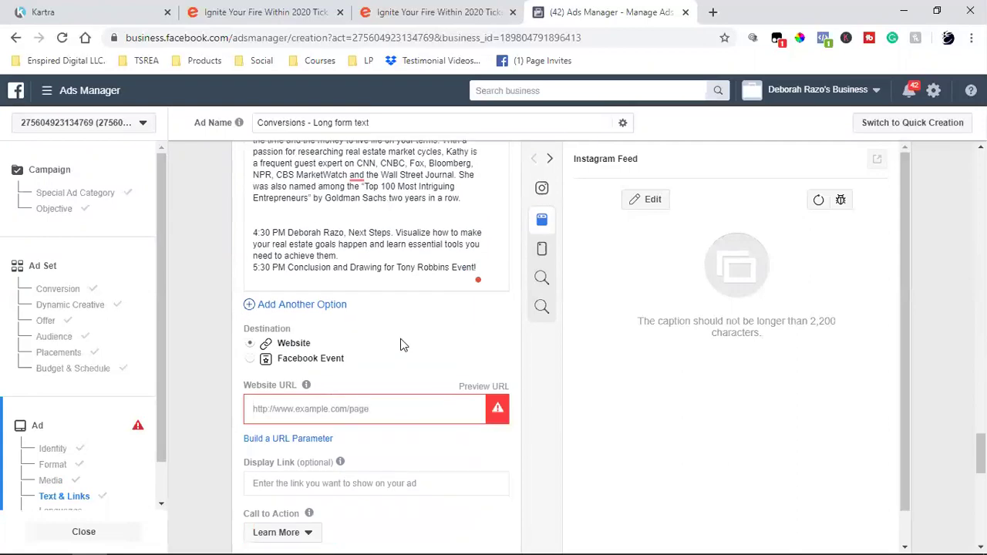
scroll(401, 344, "up", 15)
scroll(401, 337, "up", 6)
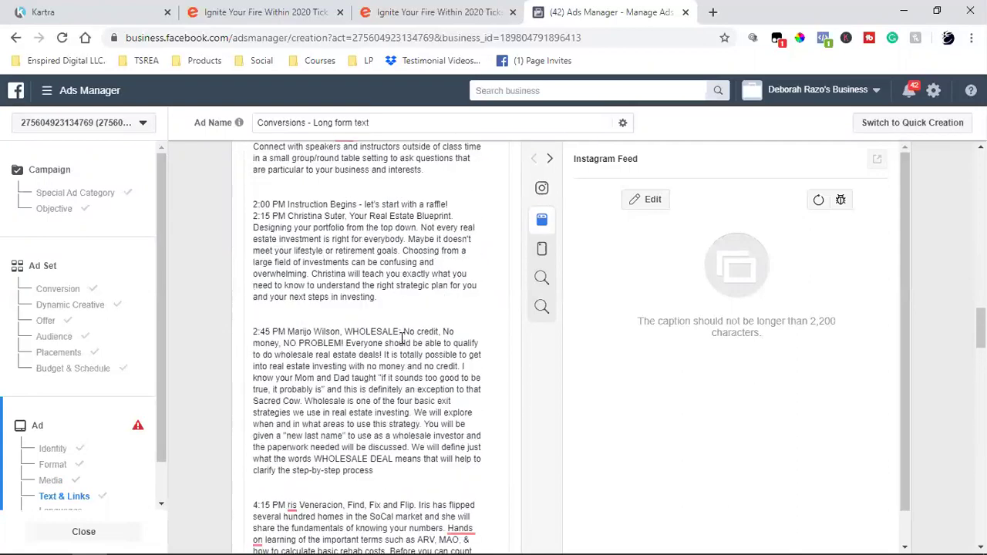
scroll(401, 337, "up", 8)
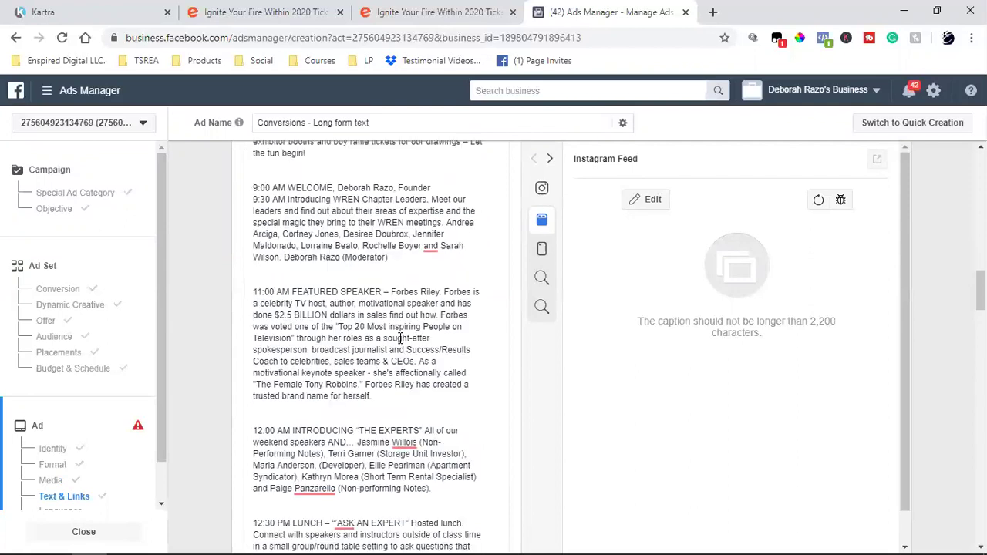
scroll(400, 340, "up", 2)
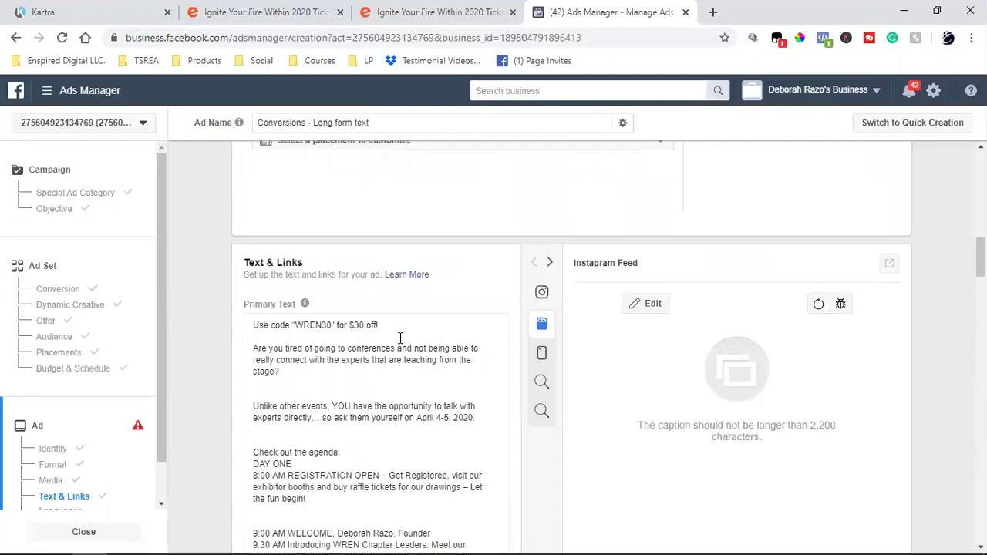
scroll(381, 384, "down", 2)
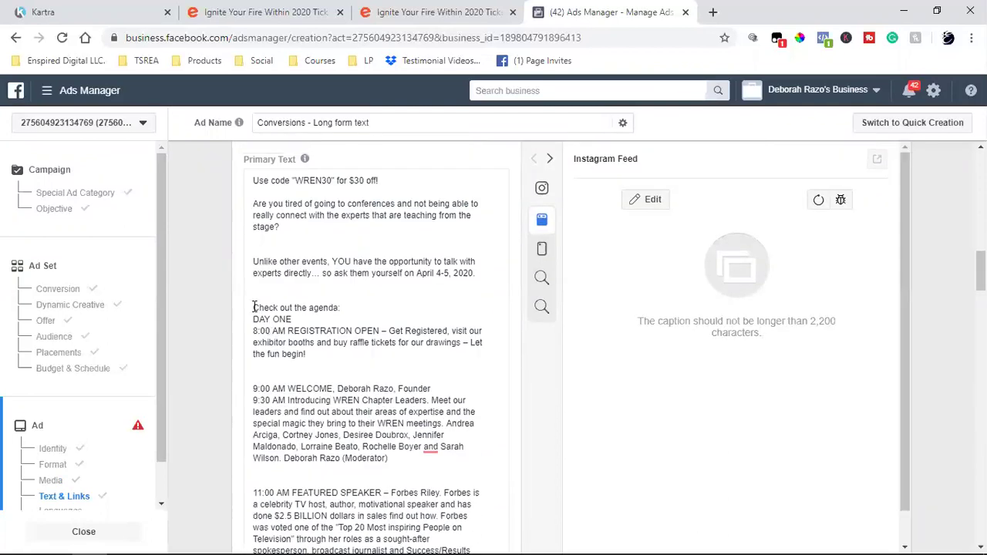
left_click(254, 307)
key("Down")
key("End")
left_click_drag(389, 459, 282, 308)
left_click(403, 426)
scroll(403, 427, "down", 10)
scroll(403, 426, "down", 10)
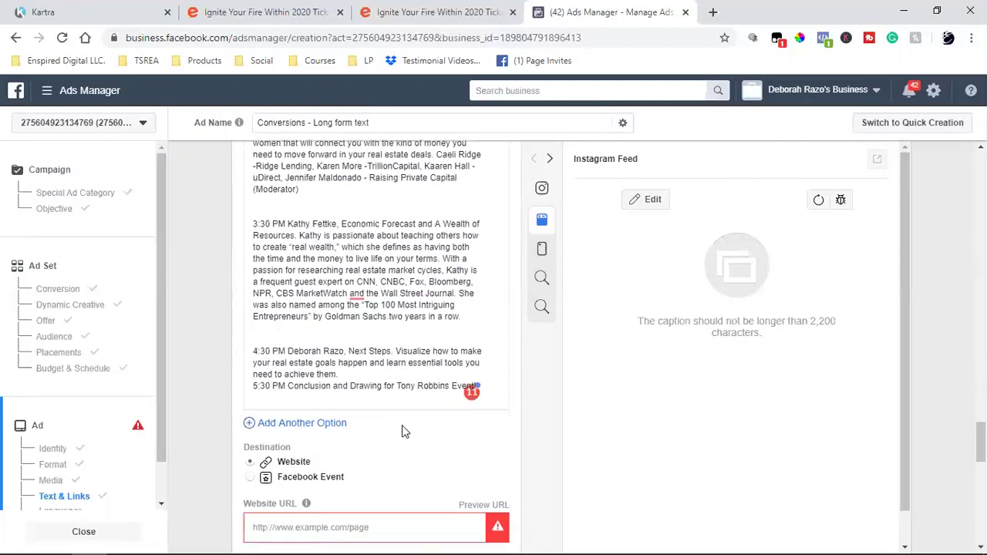
scroll(402, 425, "down", 2)
left_click_drag(478, 267, 251, 315)
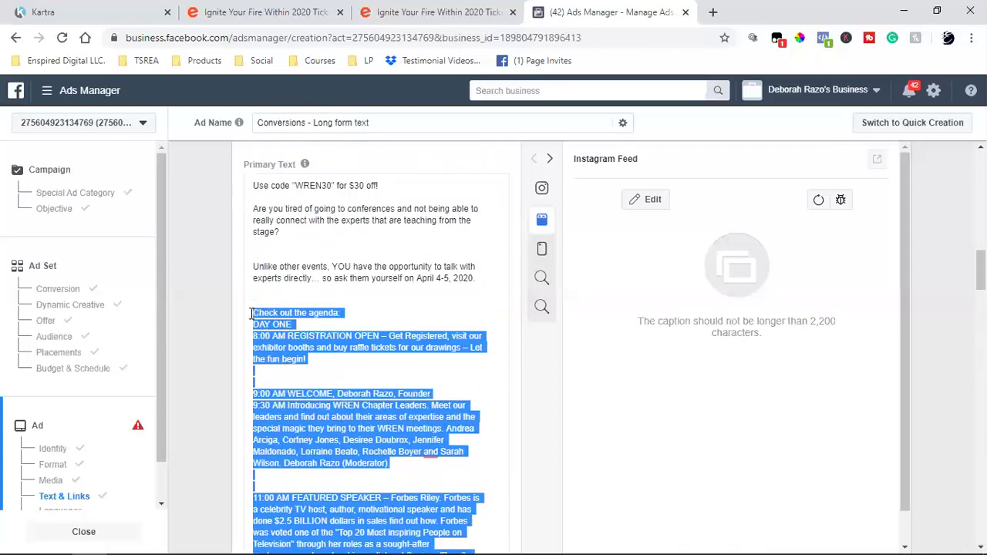
Delete the selected agenda and the blank line above the 'Unlike other events' paragraph
right_click(274, 411)
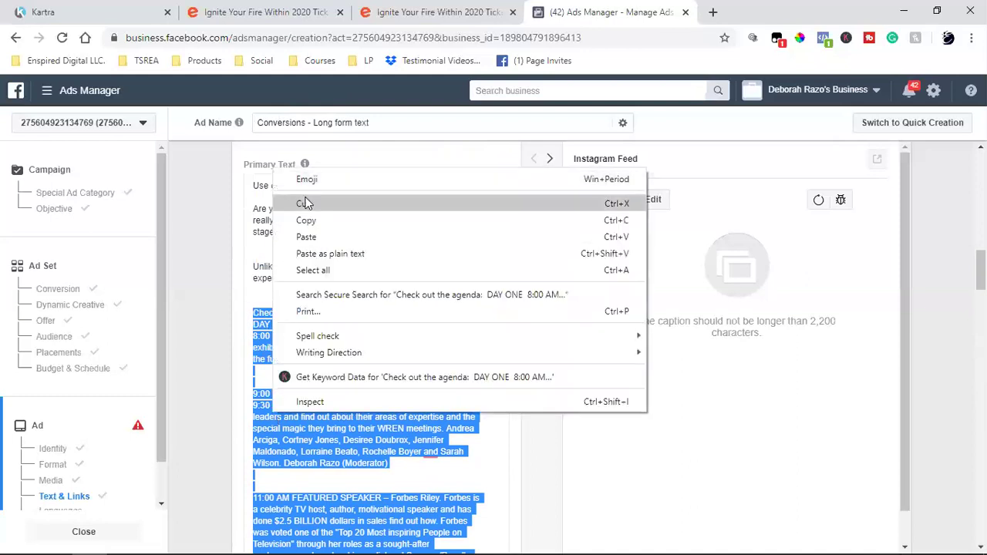
left_click(307, 221)
key("BackSpace")
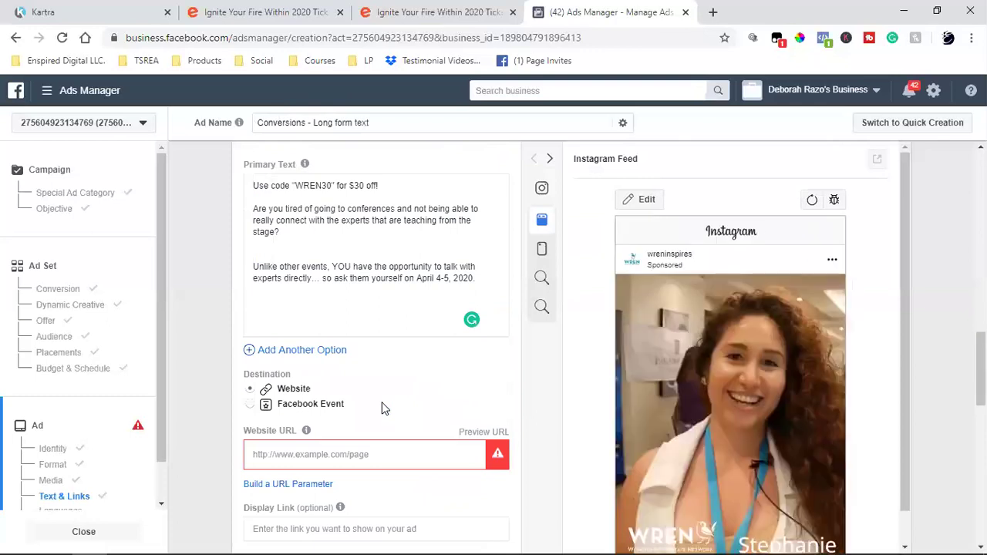
left_click(254, 266)
key("BackSpace")
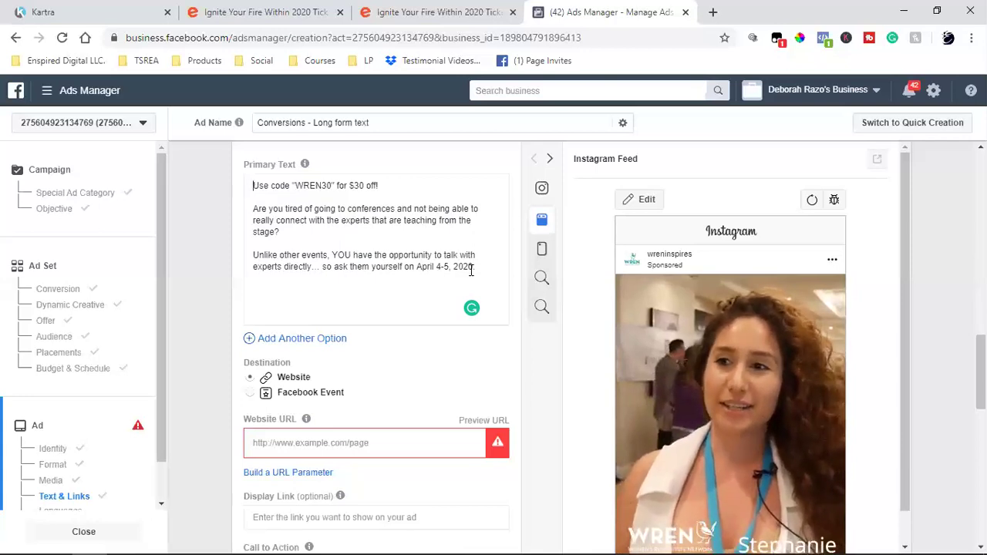
scroll(443, 430, "down", 2)
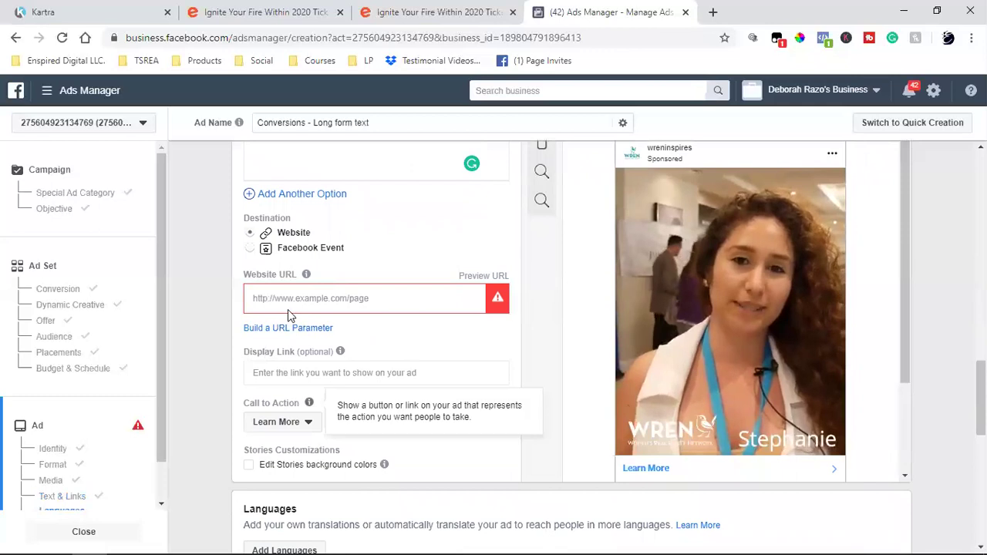
Copy the Eventbrite ticket page address and paste it into the ad's Website URL field
left_click(439, 9)
left_click(334, 39)
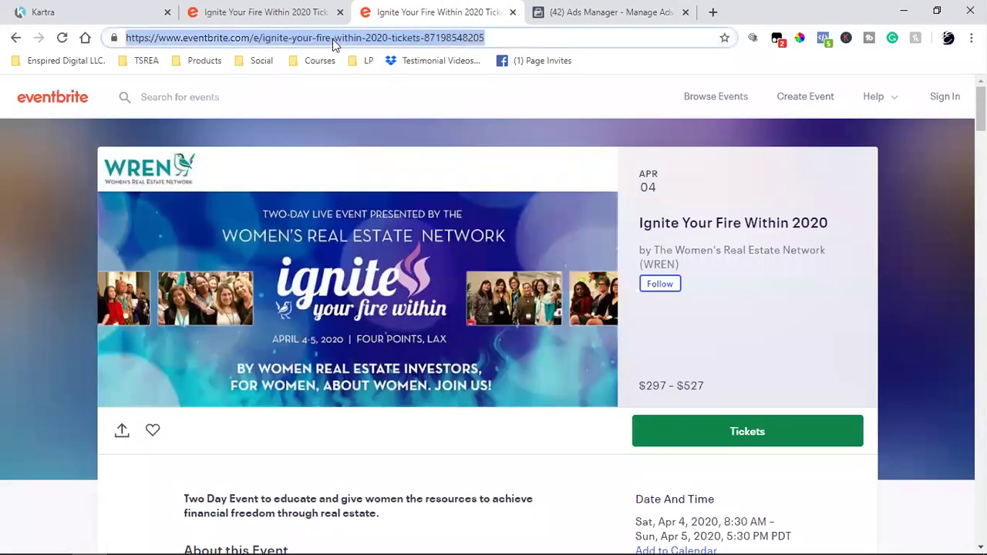
left_click(334, 38)
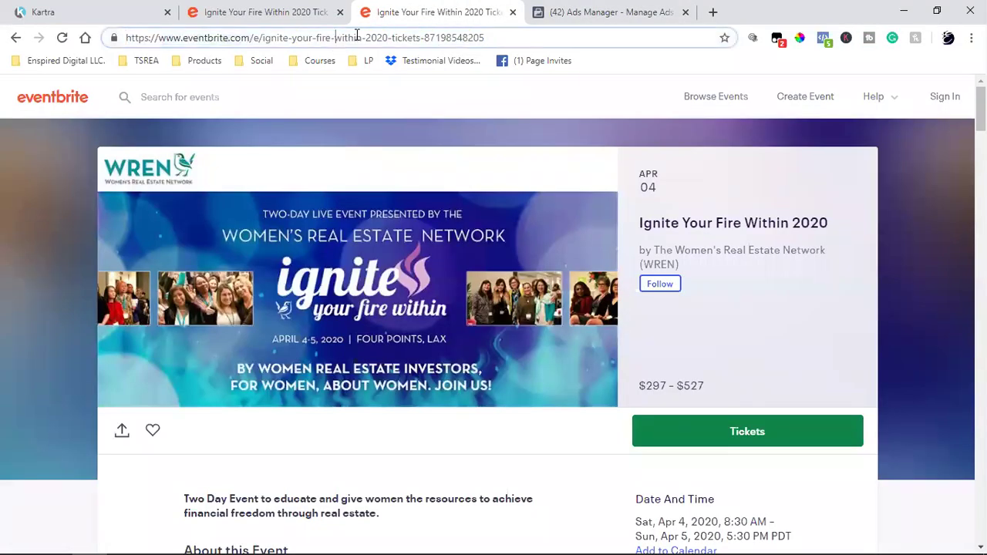
triple_click(471, 36)
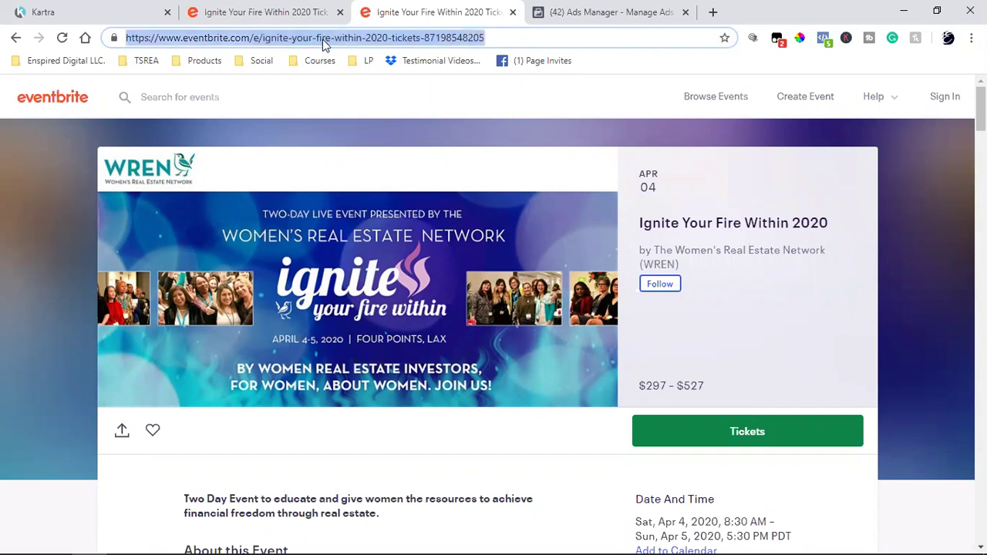
right_click(323, 40)
left_click(388, 120)
left_click(567, 9)
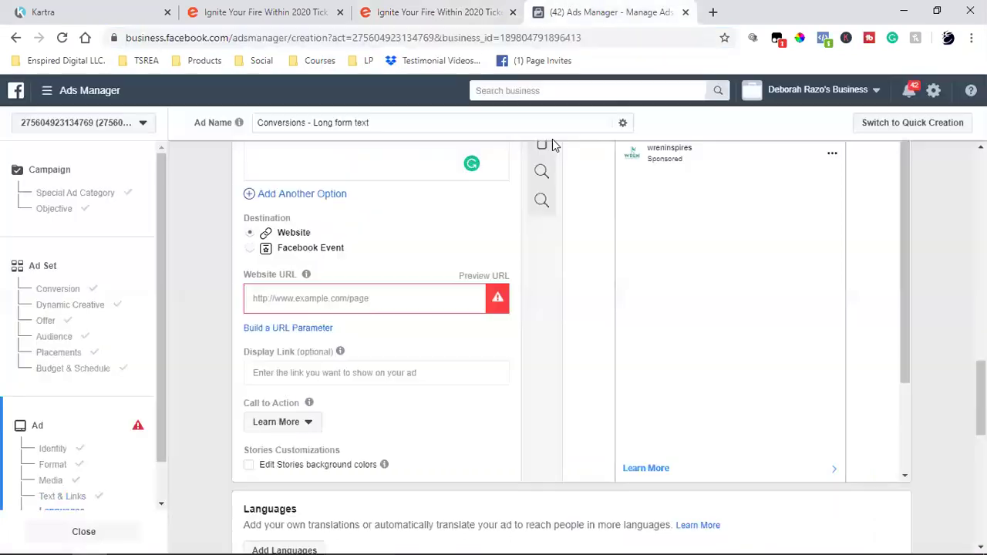
left_click(361, 297)
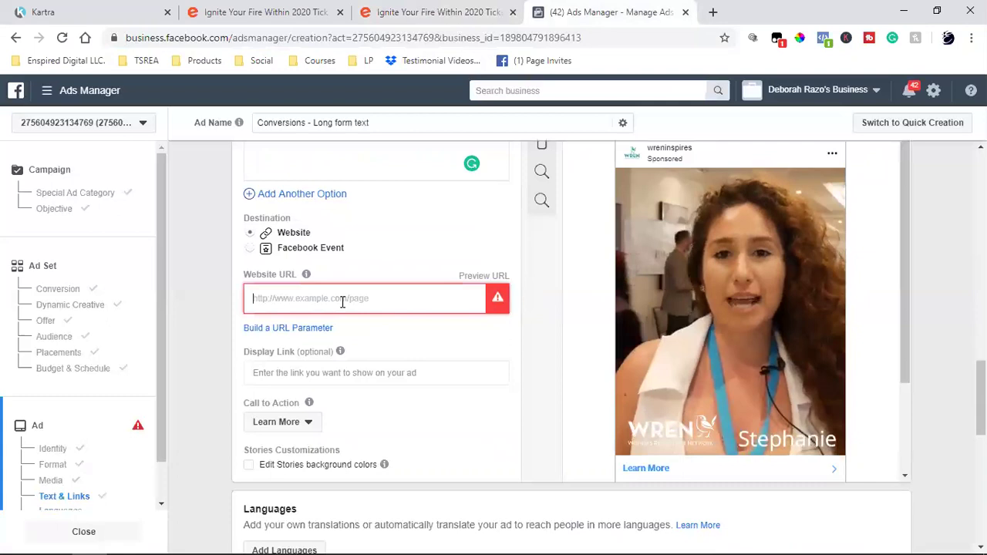
key("ctrl+v")
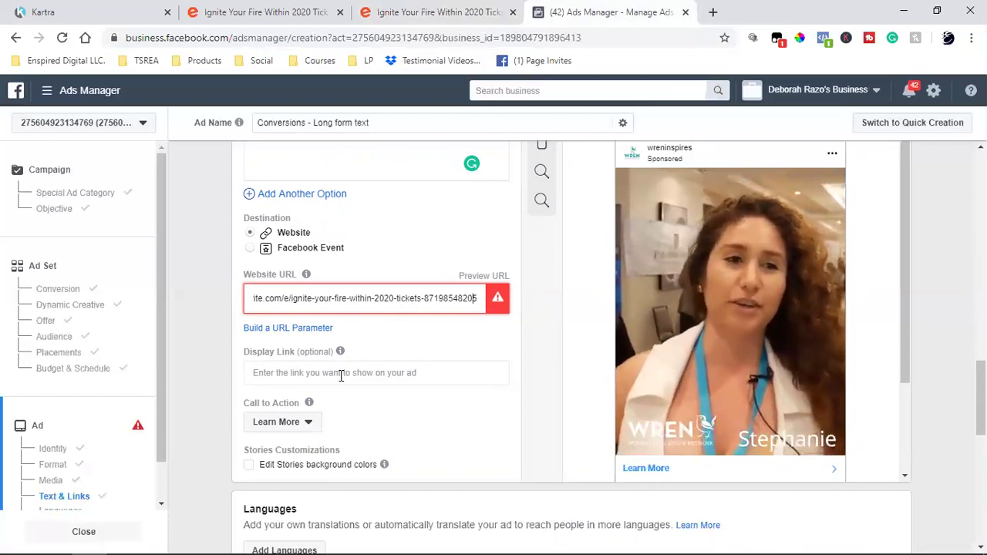
left_click(394, 349)
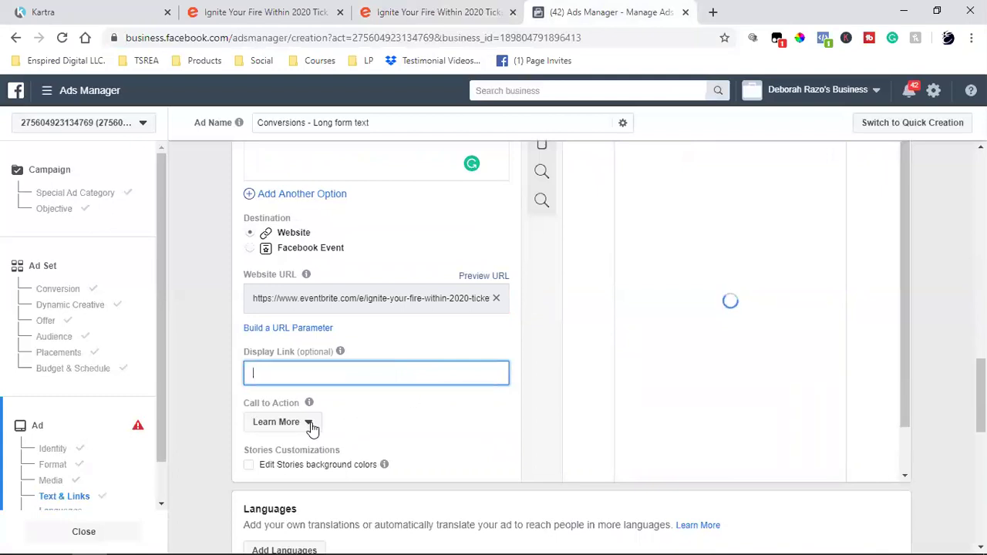
Scroll down past the Tracking settings with the Main Wren Pixel and Ignite Event offline event sets
scroll(432, 375, "down", 2)
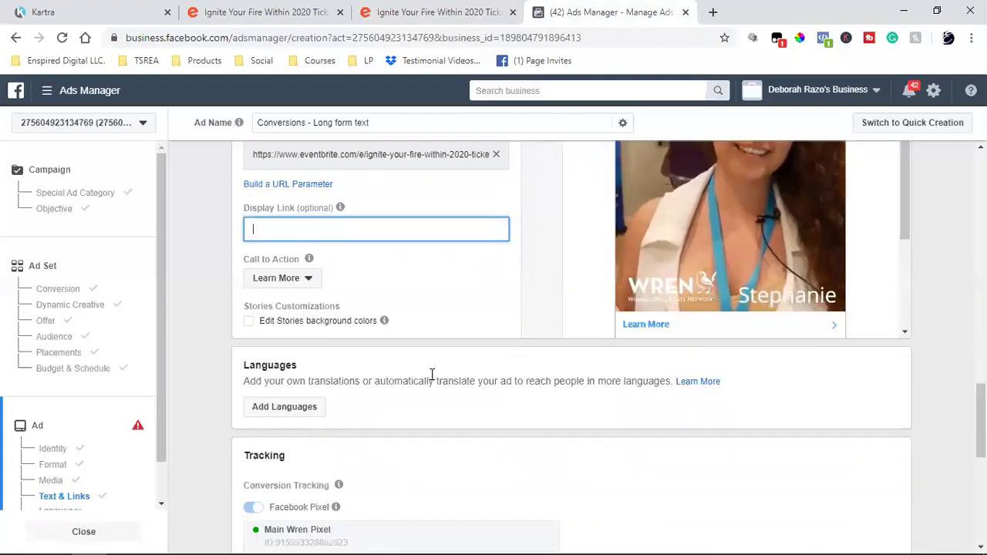
scroll(432, 375, "down", 4)
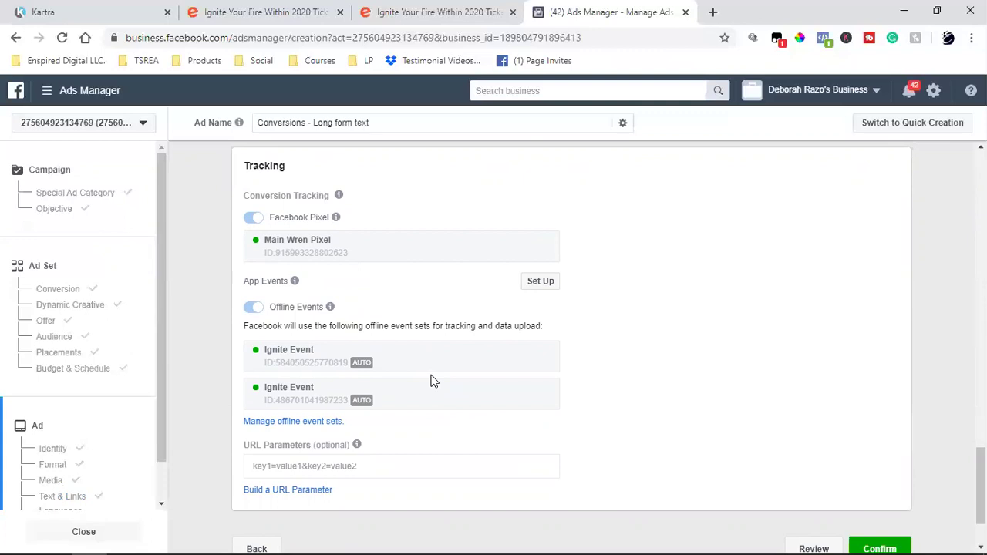
scroll(432, 380, "down", 2)
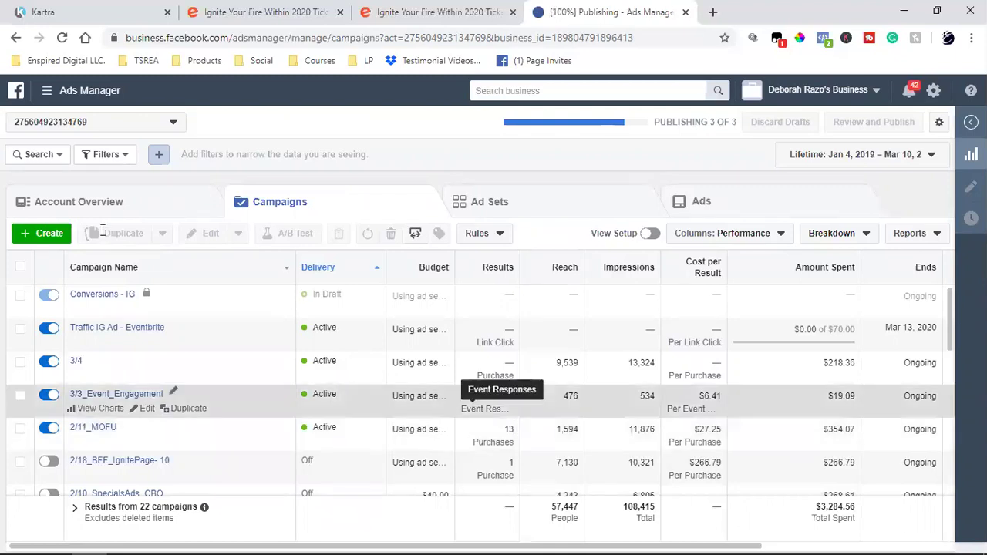
Create a new campaign with the Engagement objective aimed at Event responses
left_click(44, 235)
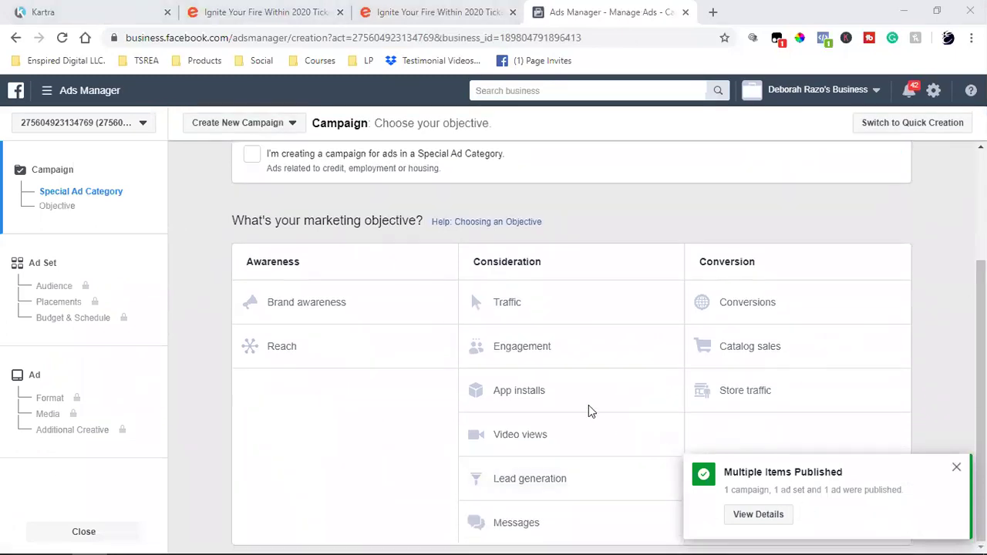
left_click(538, 359)
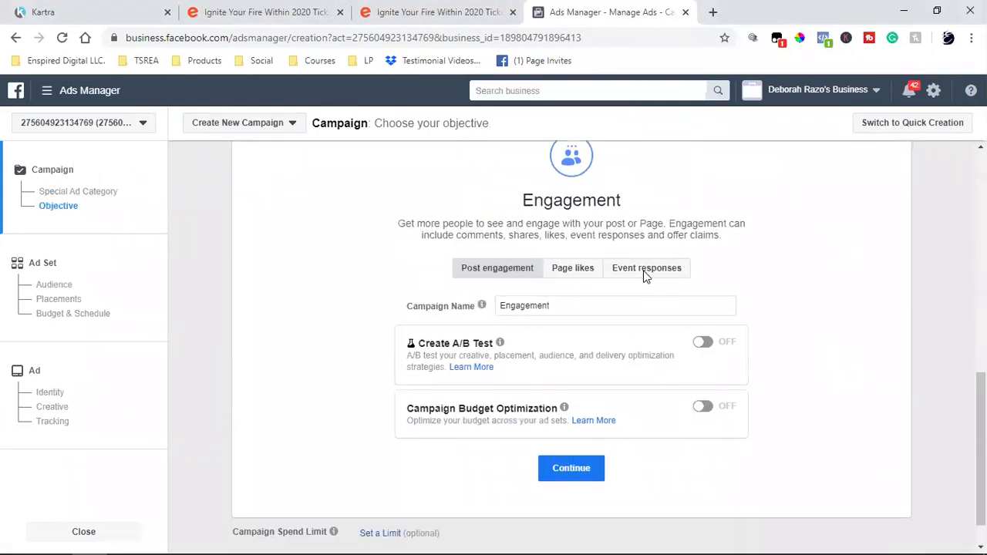
left_click(645, 271)
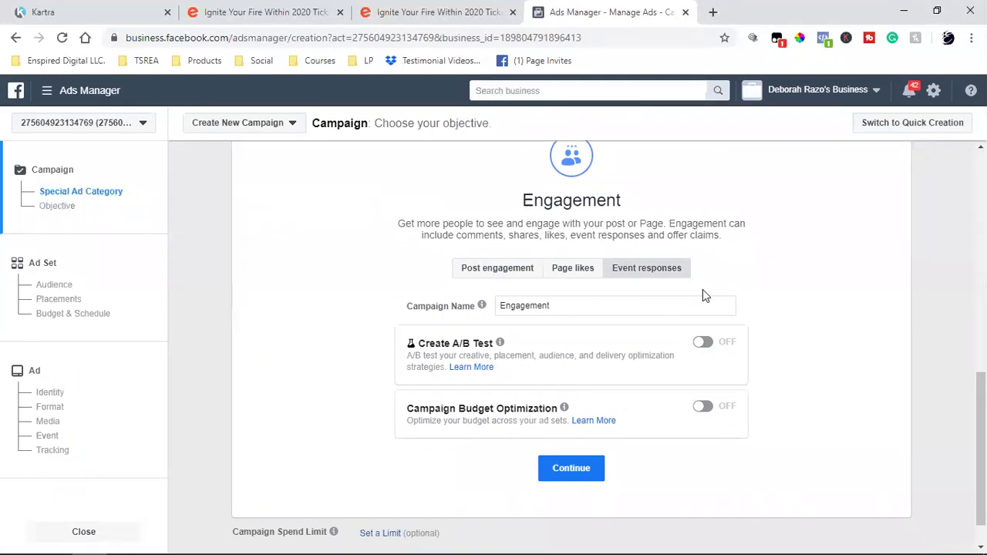
scroll(698, 297, "up", 2)
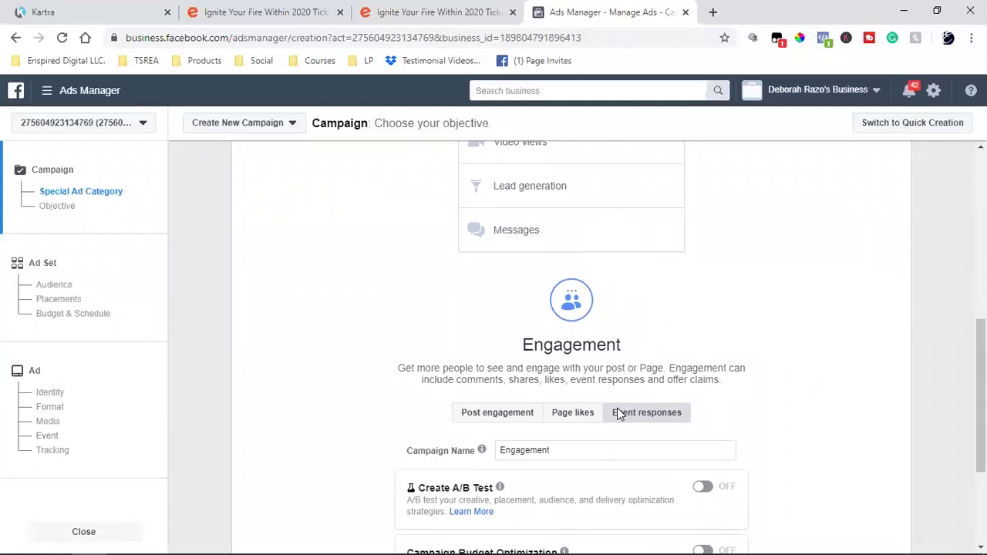
scroll(706, 409, "up", 4)
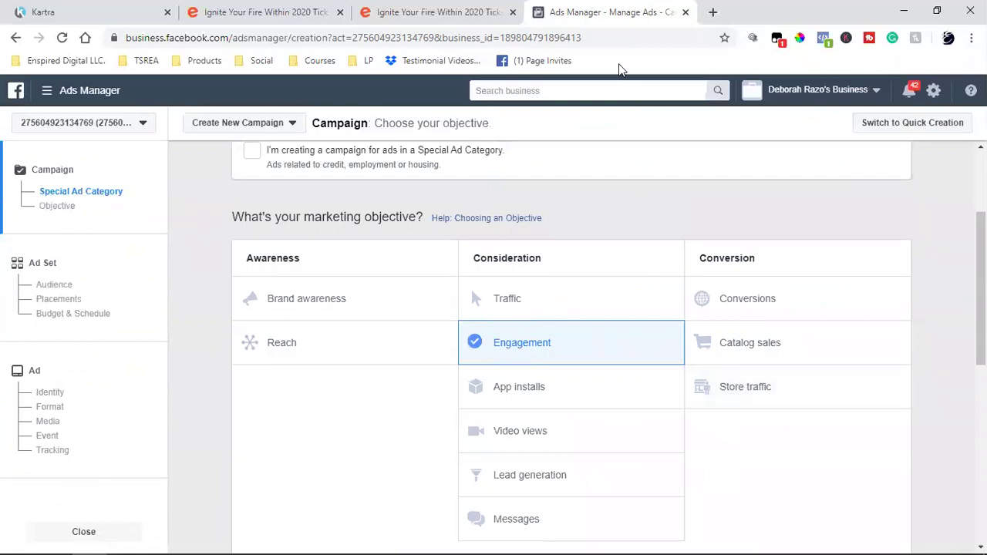
Check the Eventbrite event page, then return to review the campaign setup
left_click(439, 12)
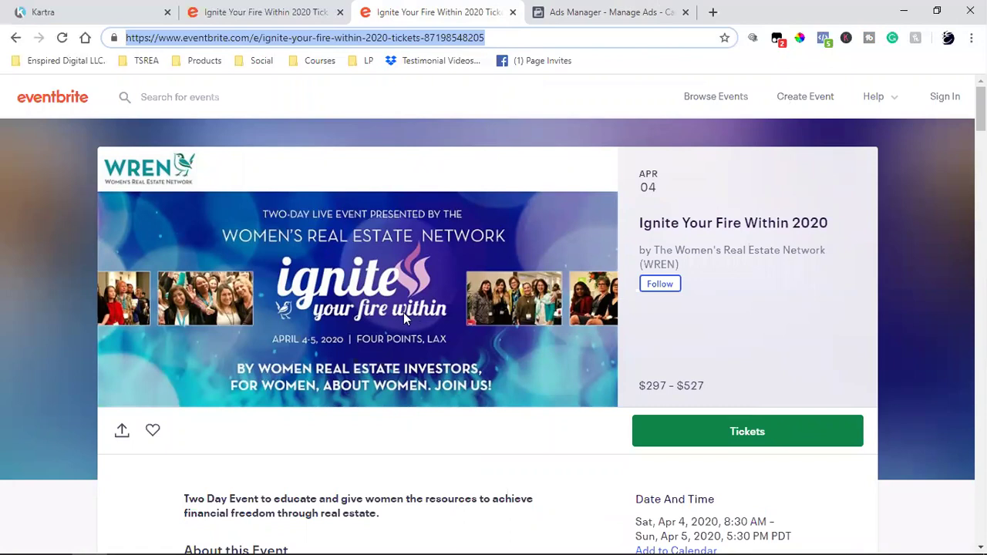
left_click(587, 11)
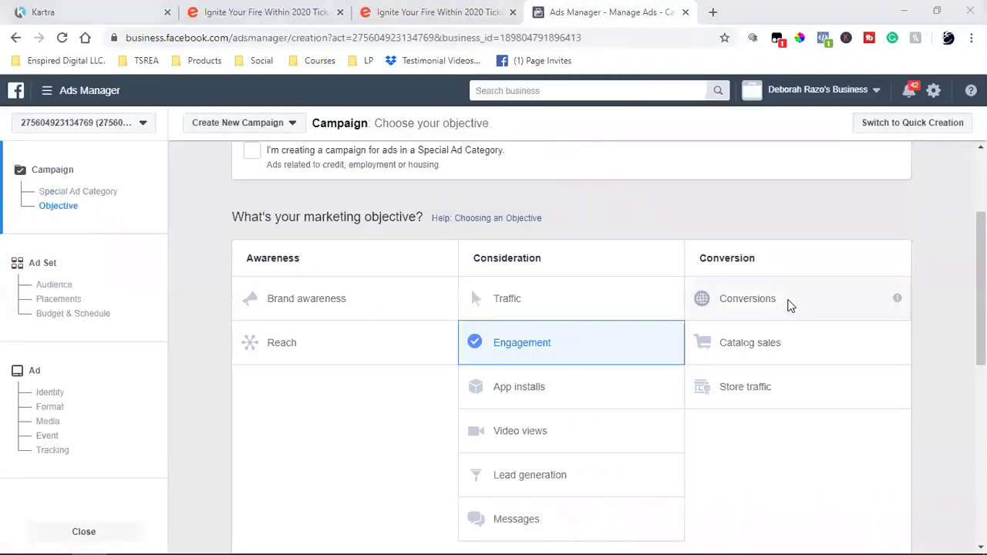
scroll(542, 349, "down", 4)
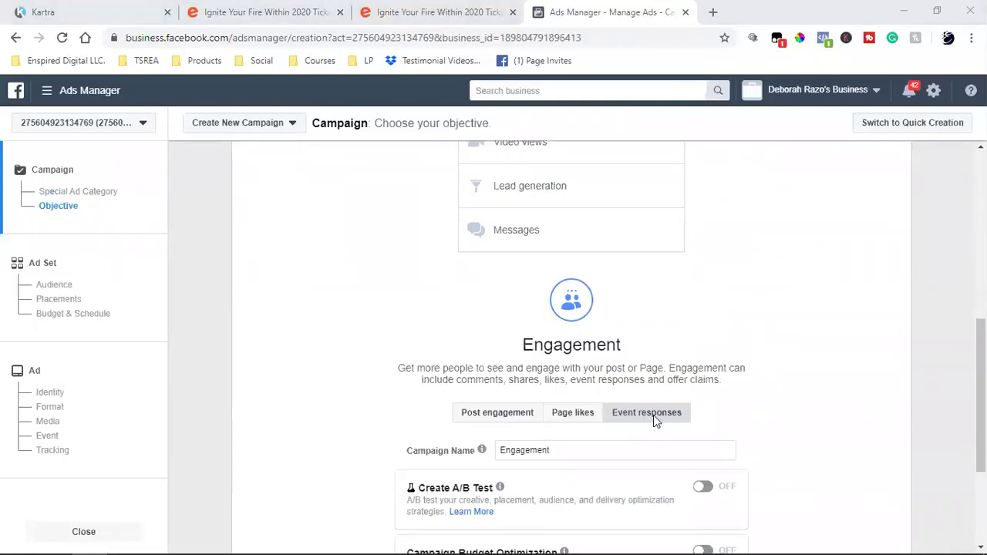
scroll(632, 415, "up", 4)
scroll(524, 355, "down", 1)
scroll(524, 355, "down", 4)
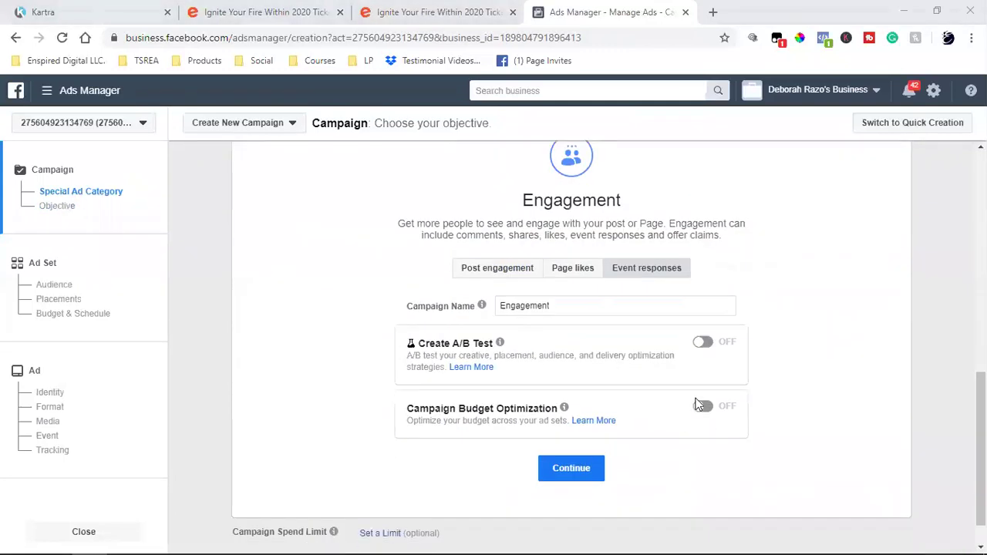
scroll(702, 337, "up", 5)
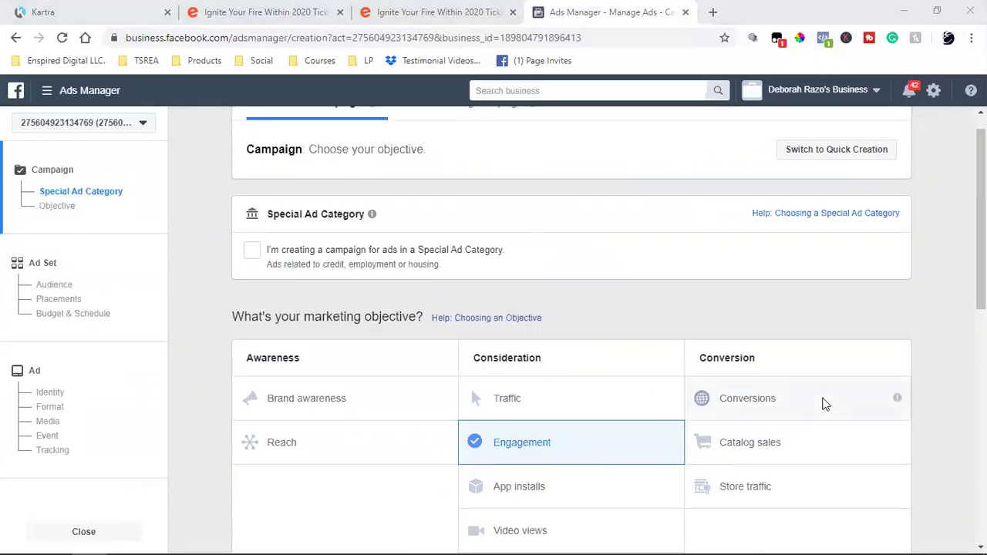
Leave the unsaved draft for the Ads Manager campaigns list, showing Conversions - IG as Scheduled
left_click(53, 145)
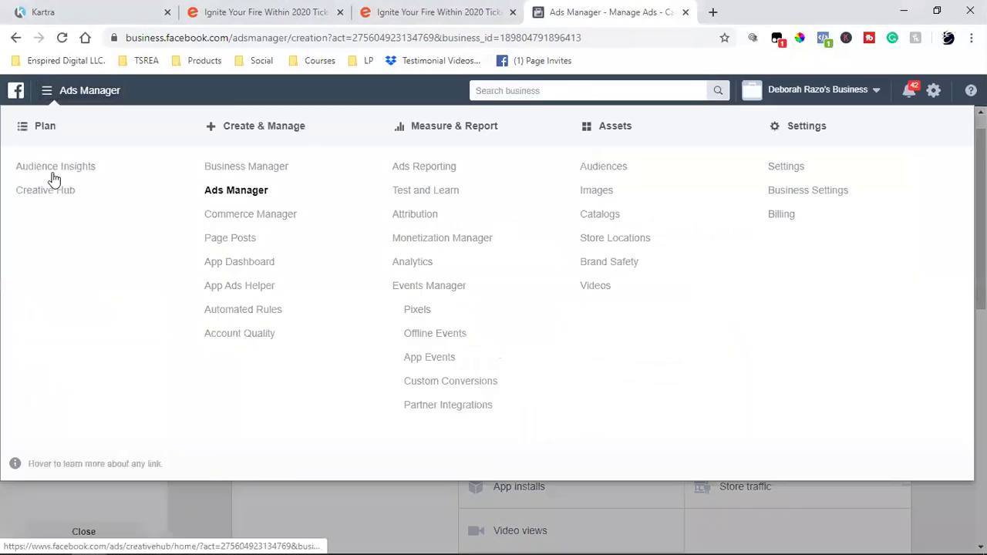
left_click(235, 194)
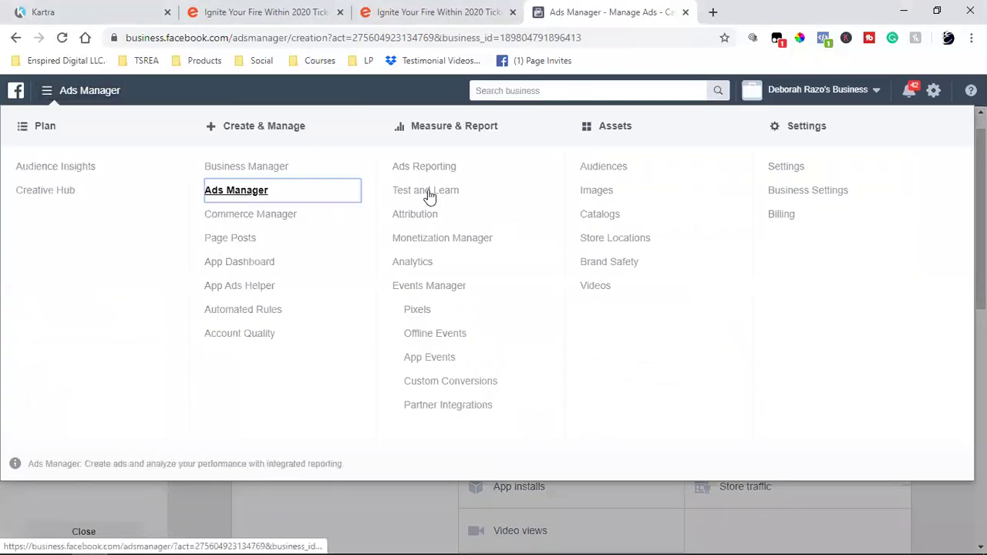
key("Return")
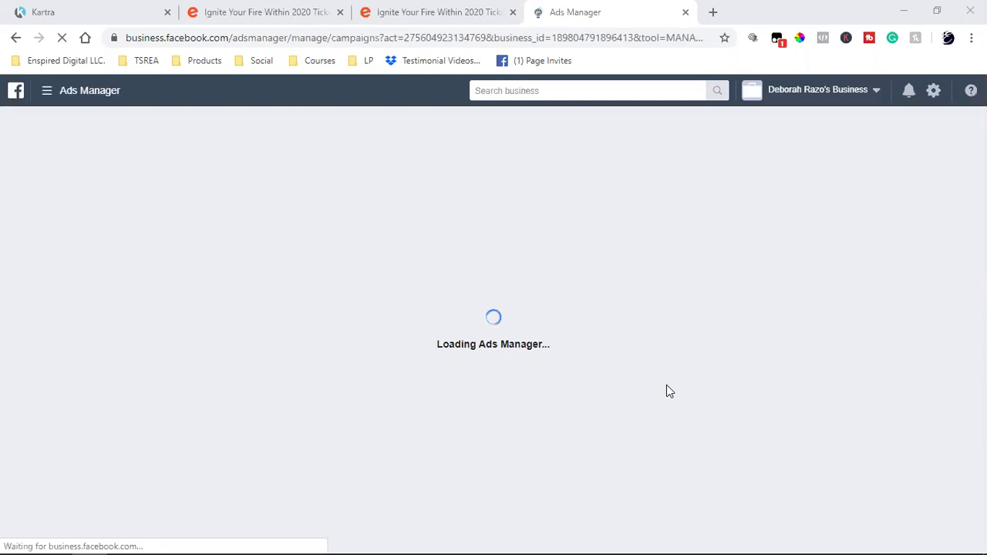
mouse_move(908, 553)
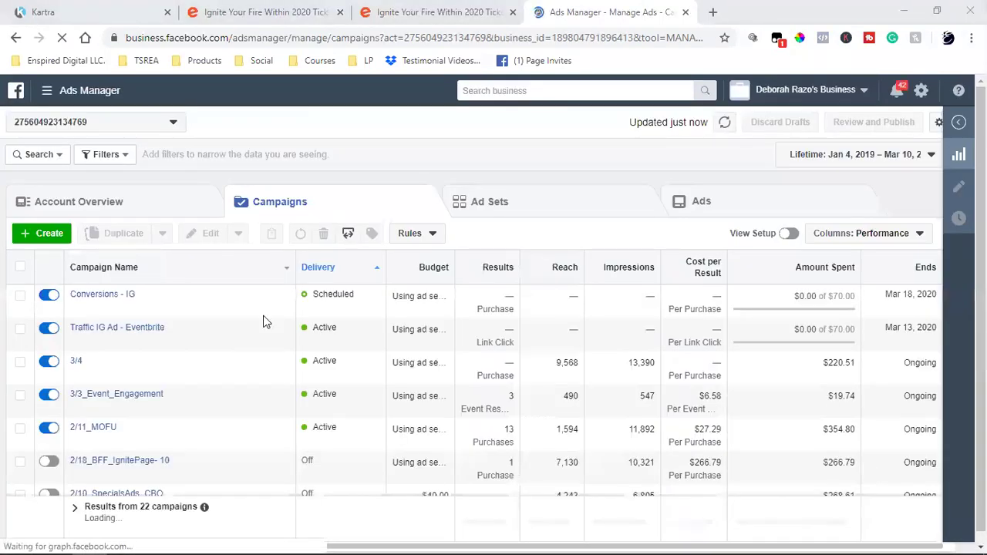
mouse_move(266, 307)
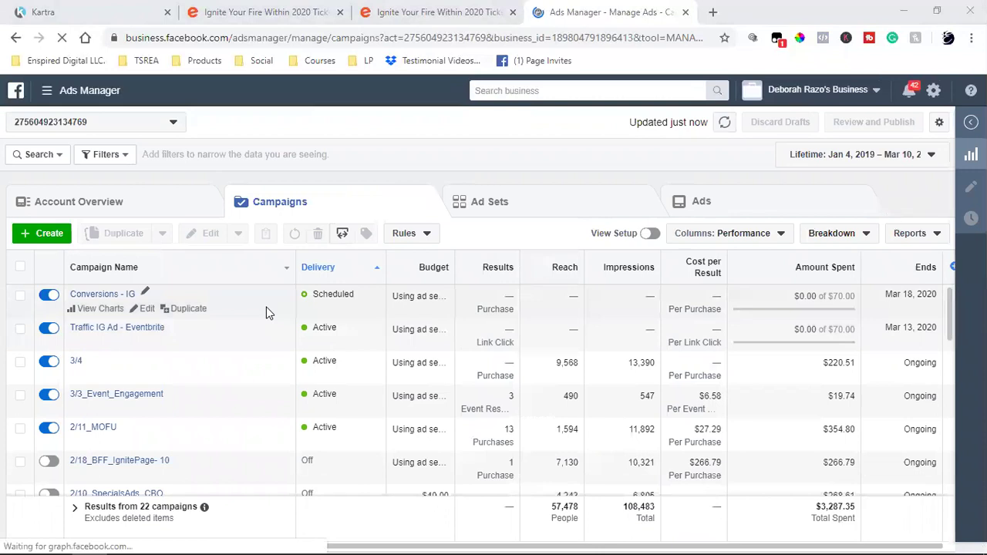